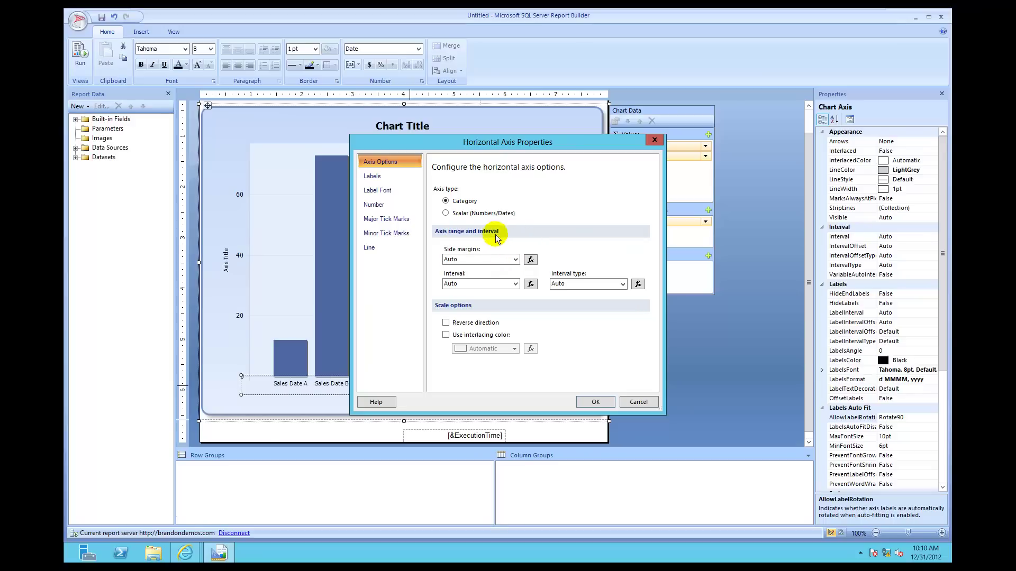
# - Set the horizontal axis interval to 3 with an expression and apply the axis properties
pyautogui.click(515, 284)
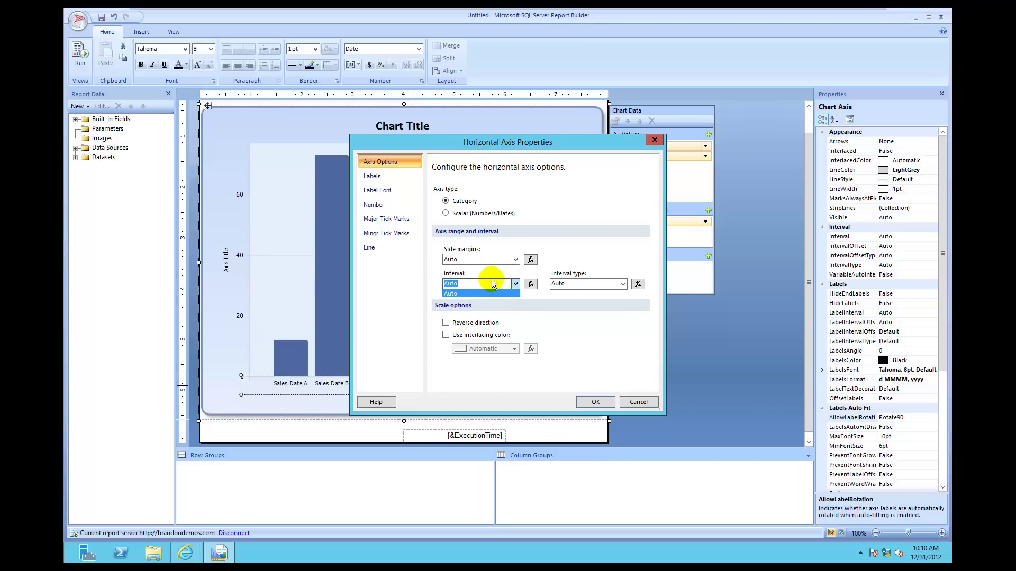
pyautogui.click(533, 284)
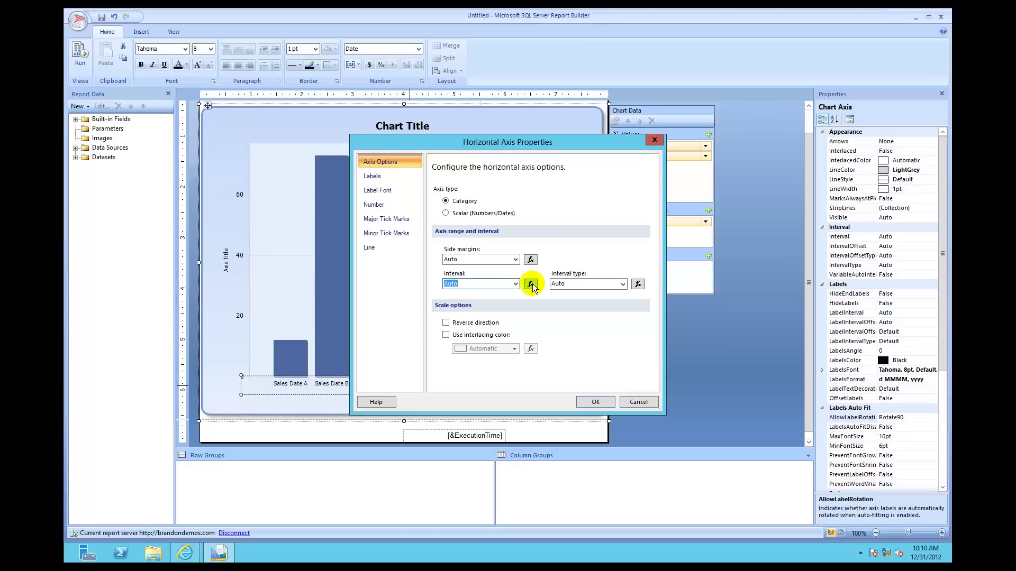
pyautogui.click(530, 285)
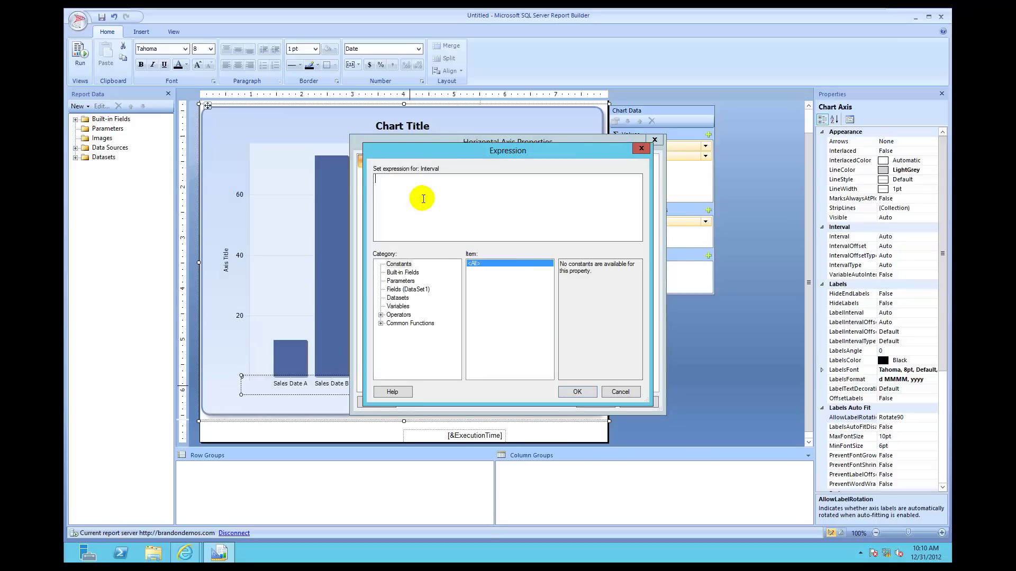
pyautogui.write('3')
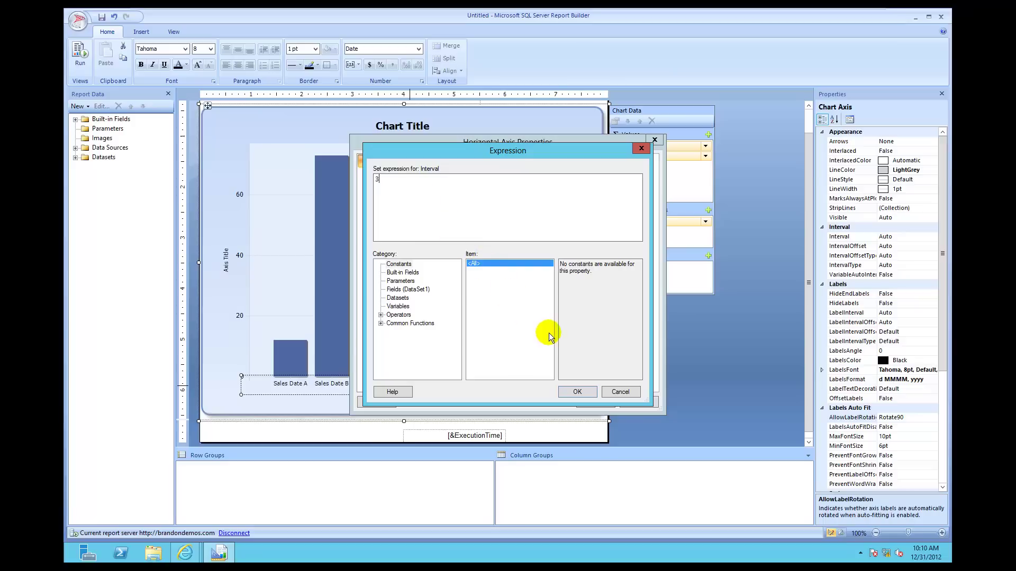
pyautogui.click(577, 392)
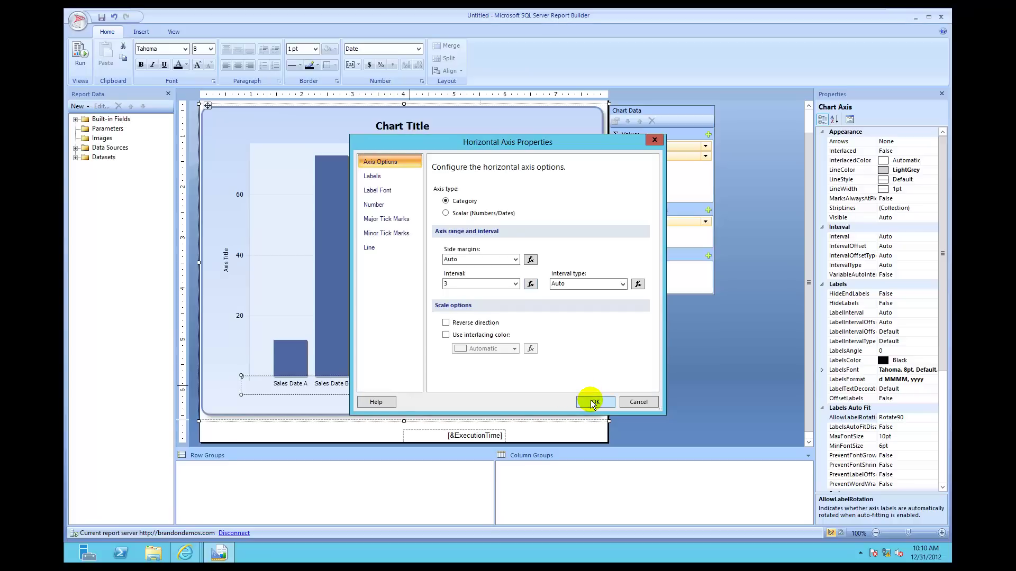
pyautogui.click(593, 402)
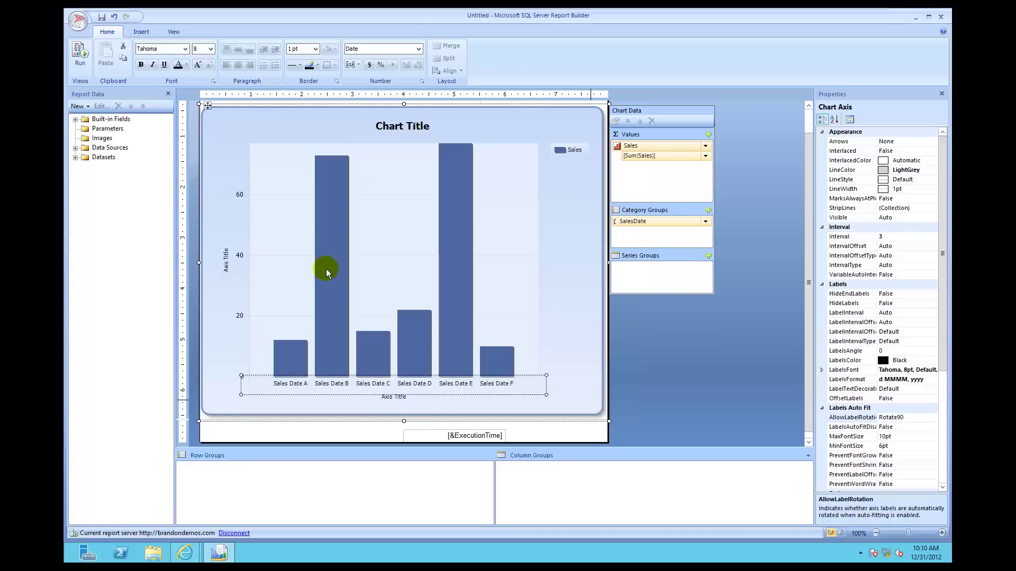
# - Run the report to check the date labels along the horizontal axis, and return to design view
pyautogui.click(79, 54)
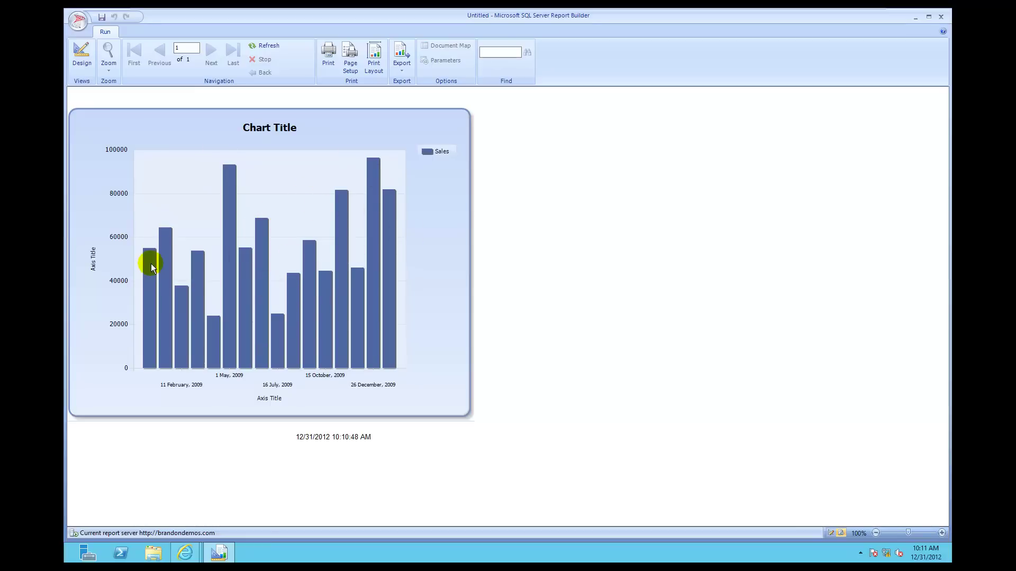
pyautogui.moveTo(152, 268)
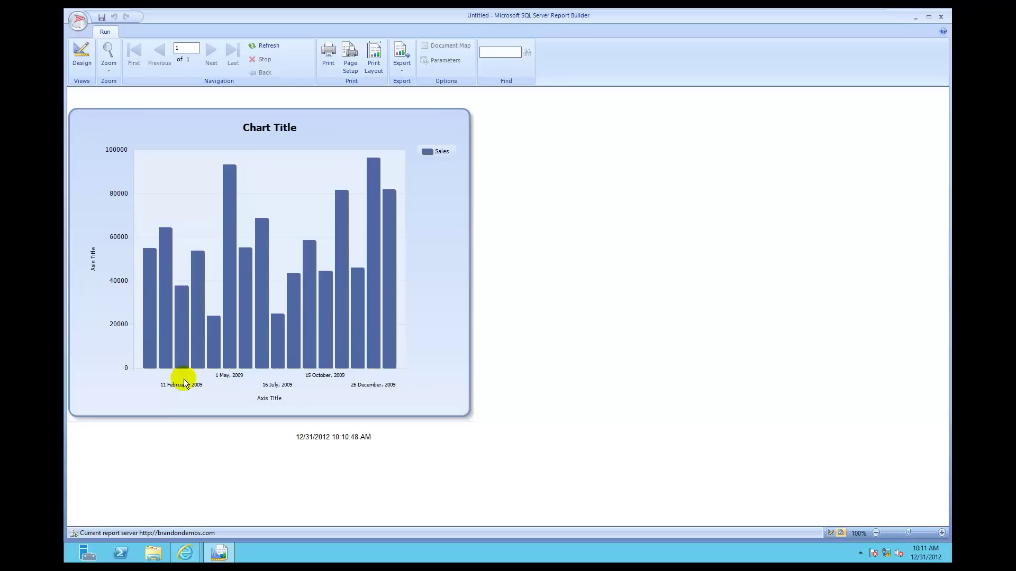
pyautogui.click(80, 59)
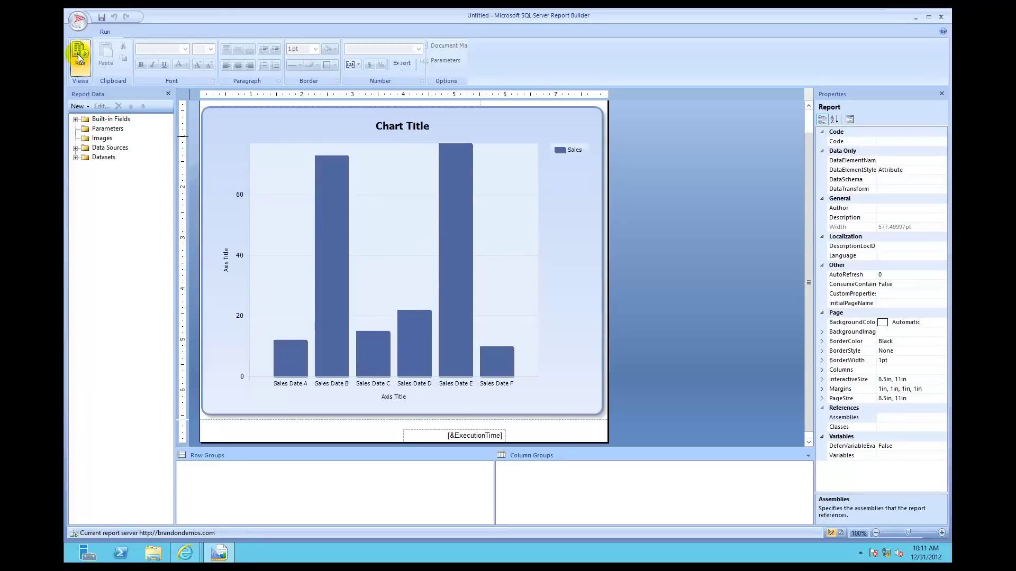
# - Open the horizontal axis properties and disable auto-fit for the axis labels
pyautogui.click(354, 386)
pyautogui.click(348, 388)
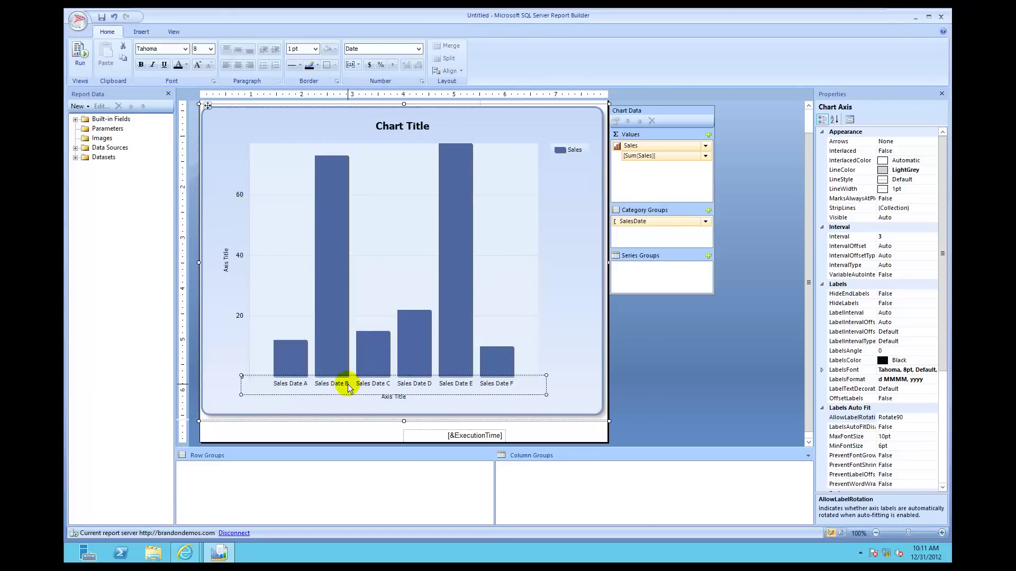
pyautogui.rightClick(347, 388)
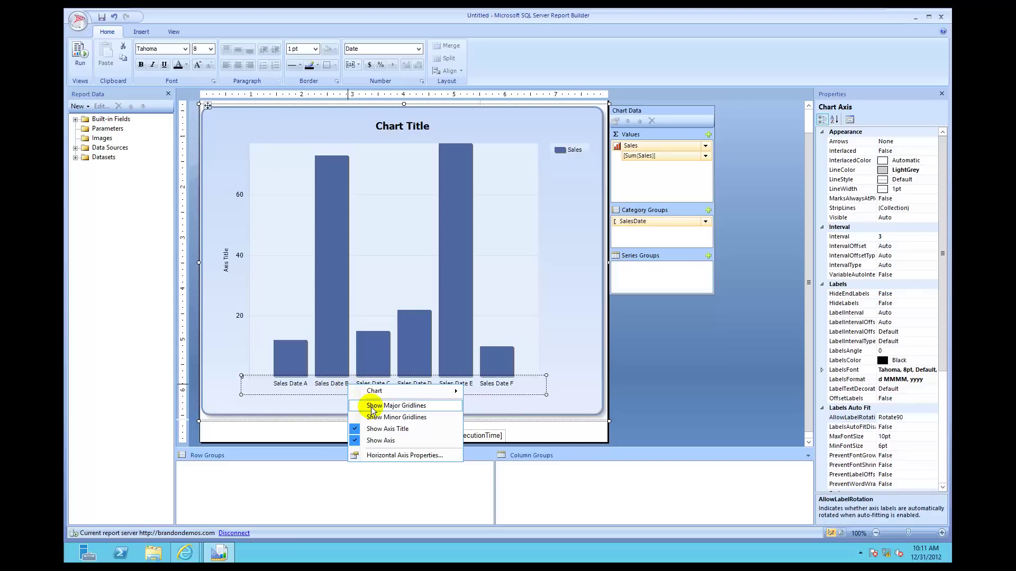
pyautogui.click(382, 455)
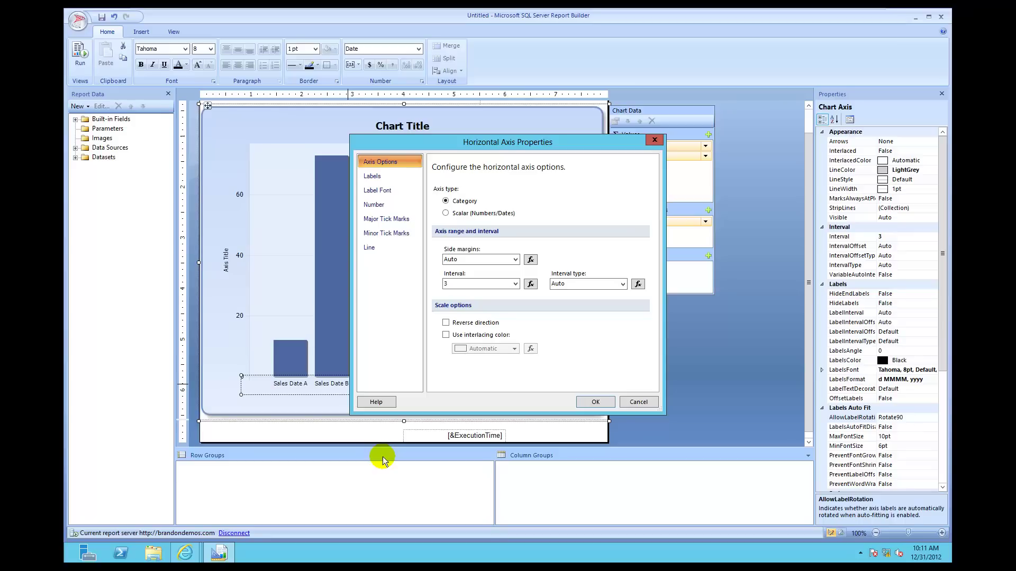
pyautogui.click(377, 175)
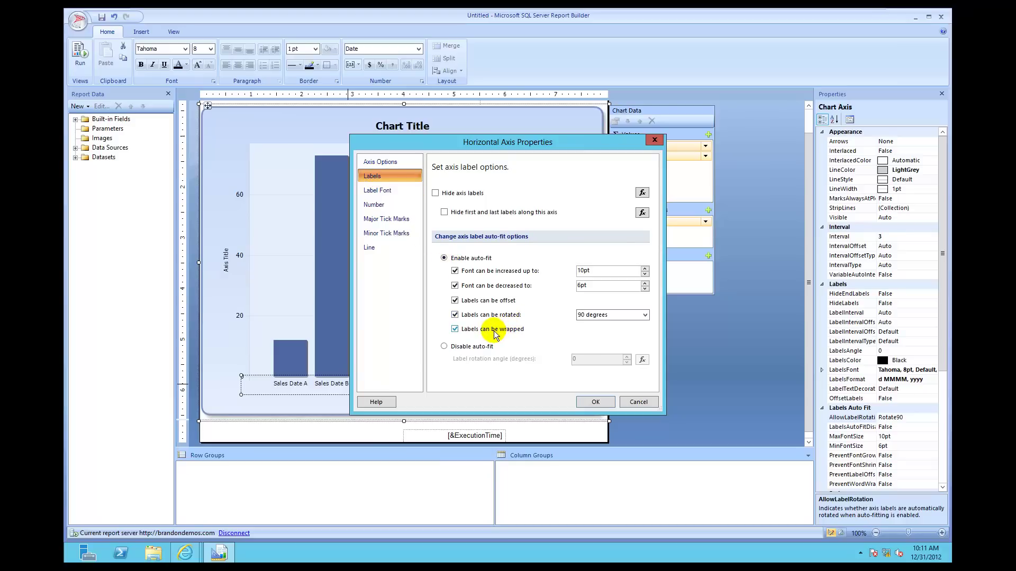
pyautogui.click(444, 347)
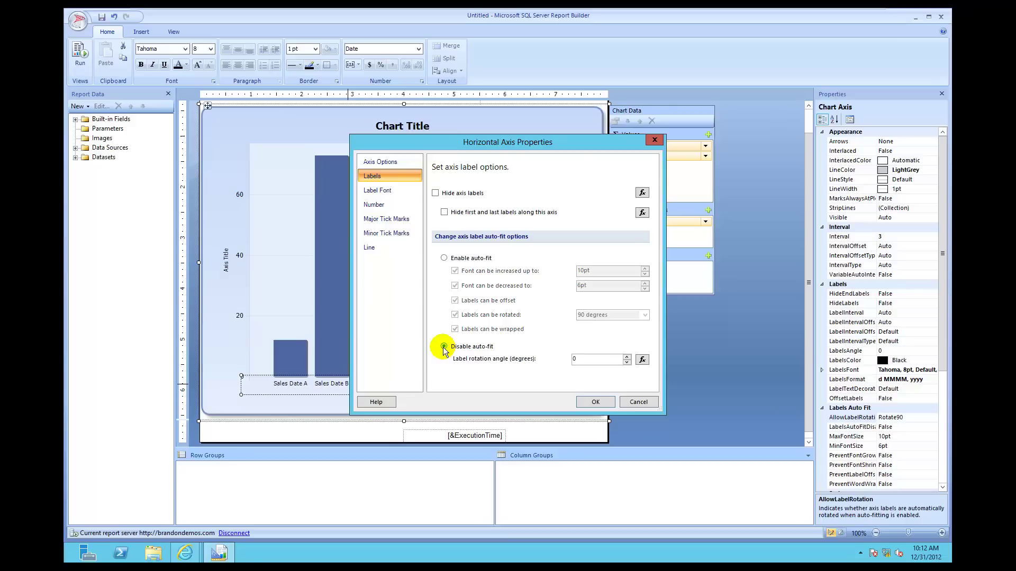
# - Try a label rotation angle of 1 degree and move the properties dialog clear of the axis labels
pyautogui.click(627, 357)
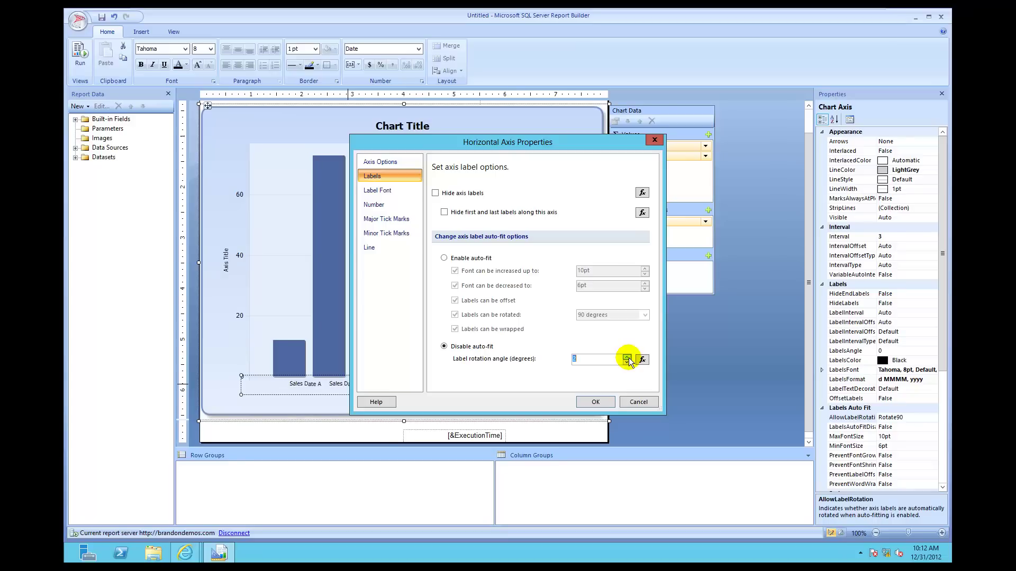
pyautogui.click(627, 358)
pyautogui.moveTo(518, 144); pyautogui.dragTo(719, 89)
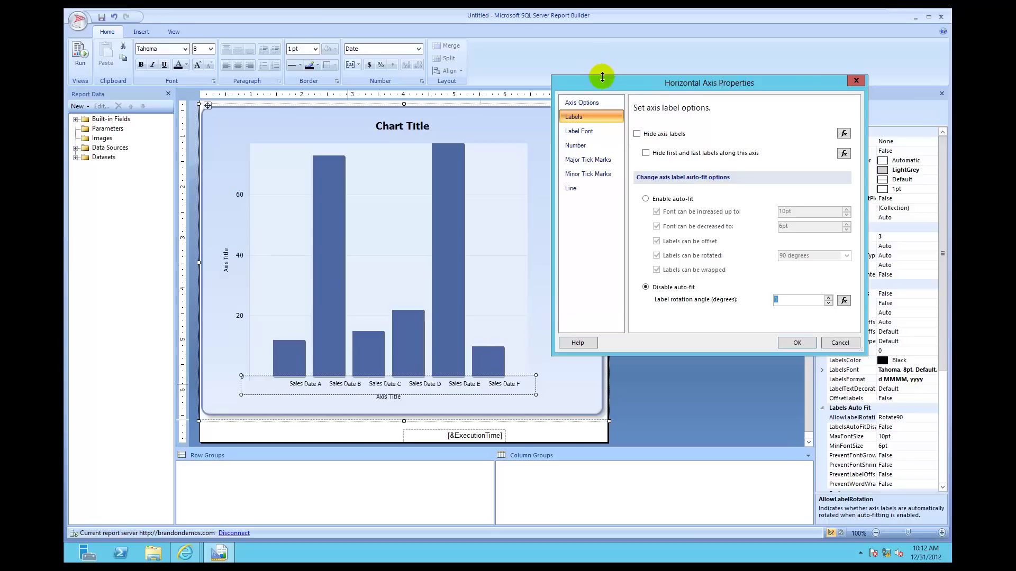
pyautogui.moveTo(581, 87); pyautogui.dragTo(300, 59)
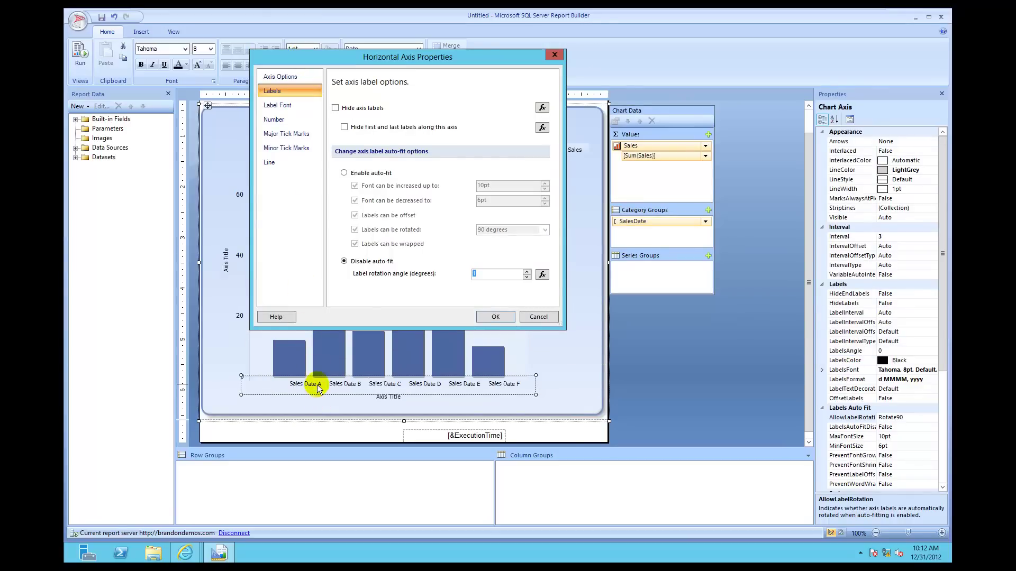
# - Lower the label rotation angle step by step to -90 degrees while watching the axis labels
pyautogui.click(527, 276)
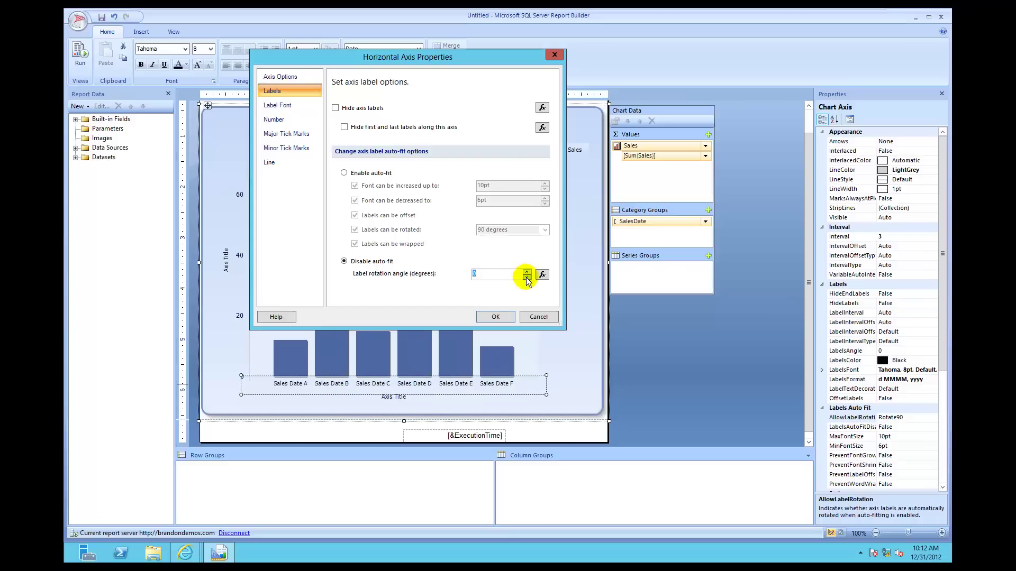
pyautogui.click(527, 276)
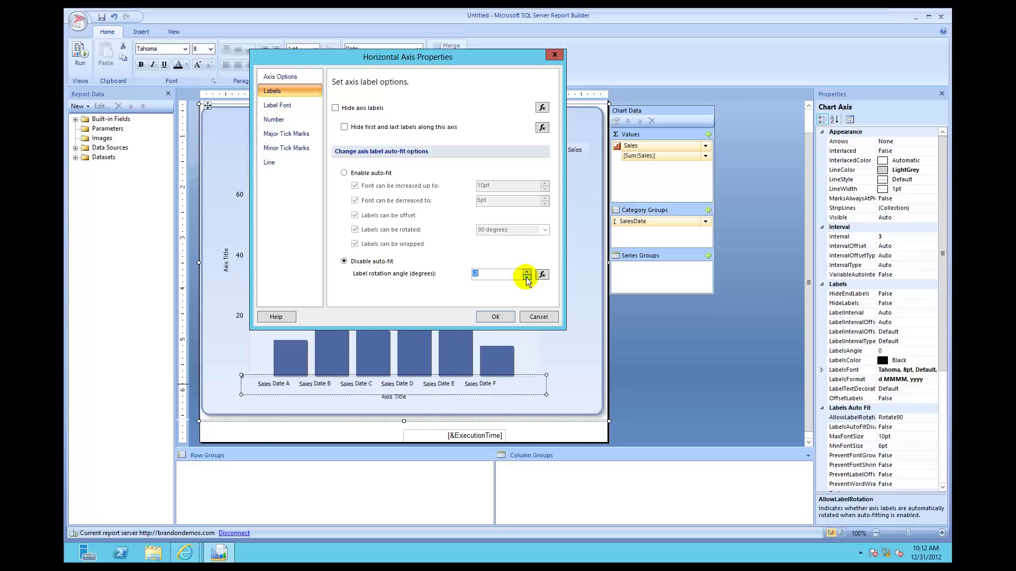
pyautogui.click(527, 278)
pyautogui.click(527, 277)
pyautogui.click(527, 278)
pyautogui.doubleClick(527, 278)
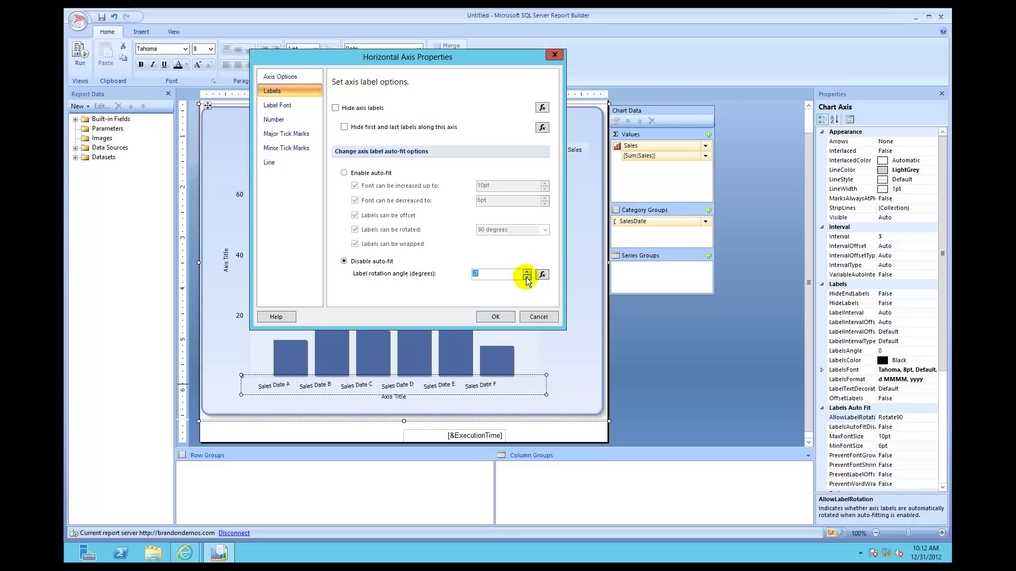
pyautogui.click(527, 277)
pyautogui.click(527, 277)
pyautogui.click(527, 277)
pyautogui.click(527, 277)
pyautogui.moveTo(525, 277); pyautogui.dragTo(526, 277)
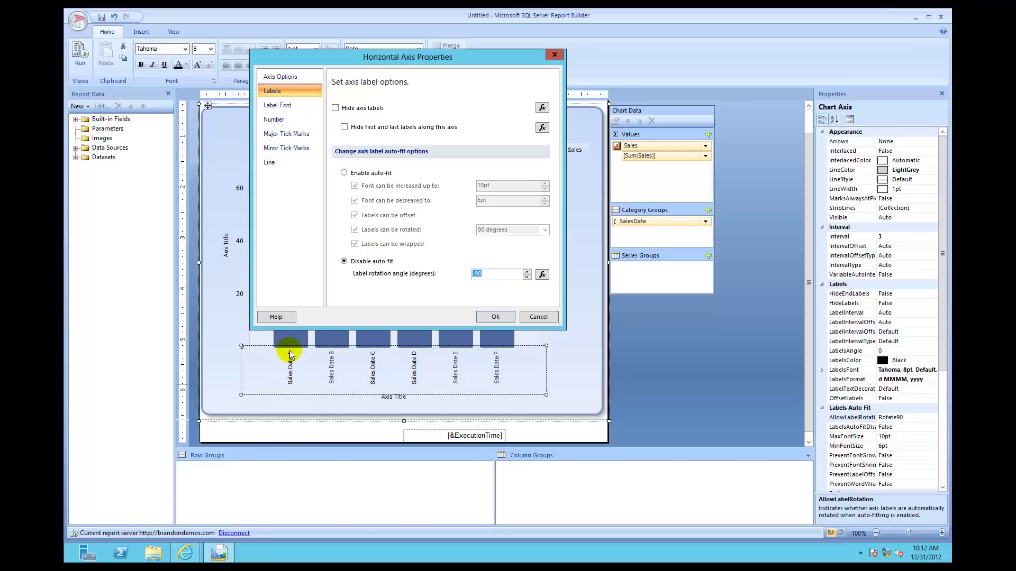
# - Raise the label rotation angle to 90 degrees for comparison, change it to -90 and apply the axis properties
pyautogui.click(527, 271)
pyautogui.moveTo(527, 273); pyautogui.dragTo(528, 274)
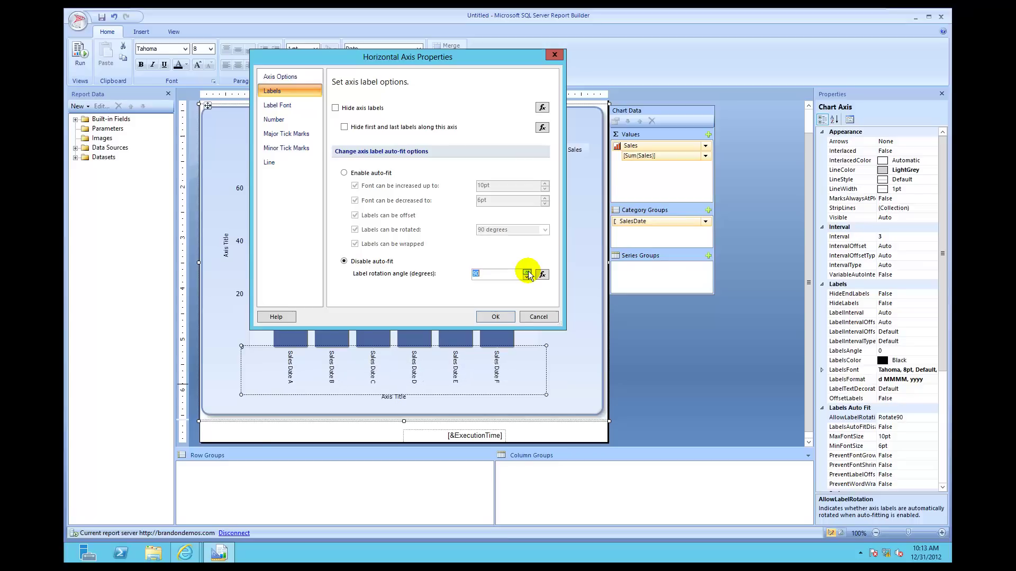
pyautogui.click(473, 274)
pyautogui.write('-')
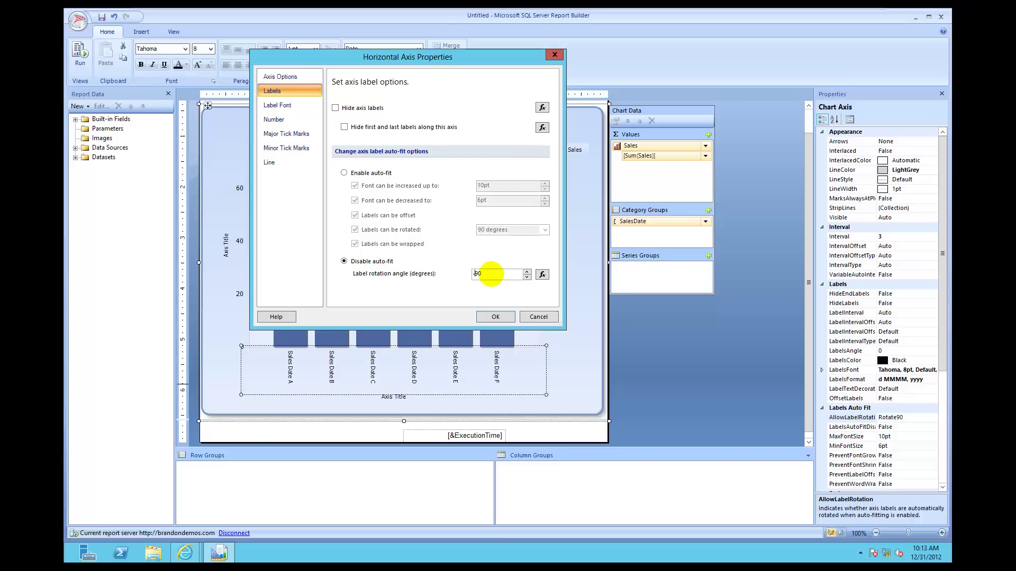
pyautogui.press('Return')
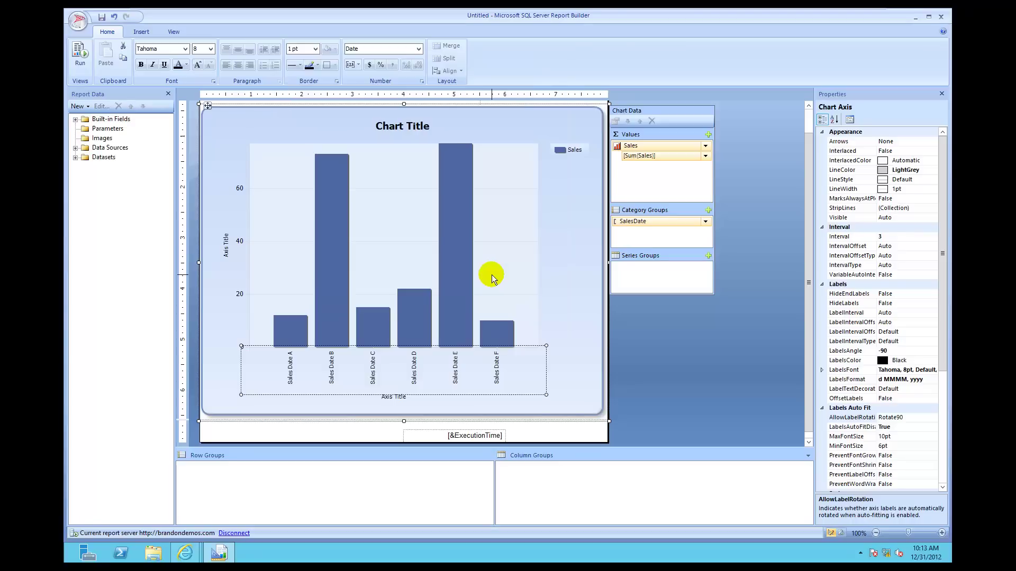
# - Recheck the horizontal axis label options, and run the report to examine the rotated labels before returning to design view
pyautogui.rightClick(422, 363)
pyautogui.click(466, 435)
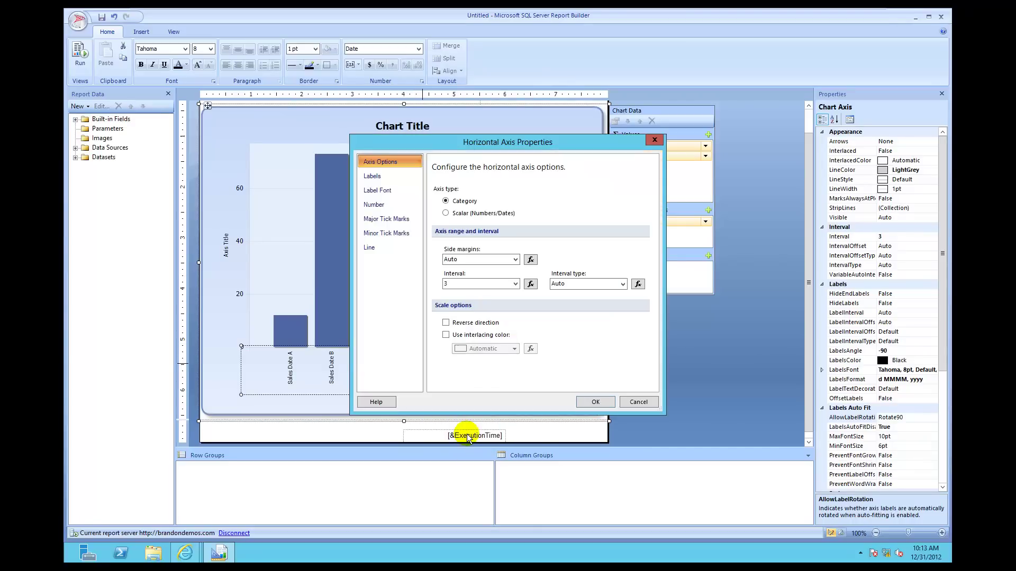
pyautogui.click(375, 178)
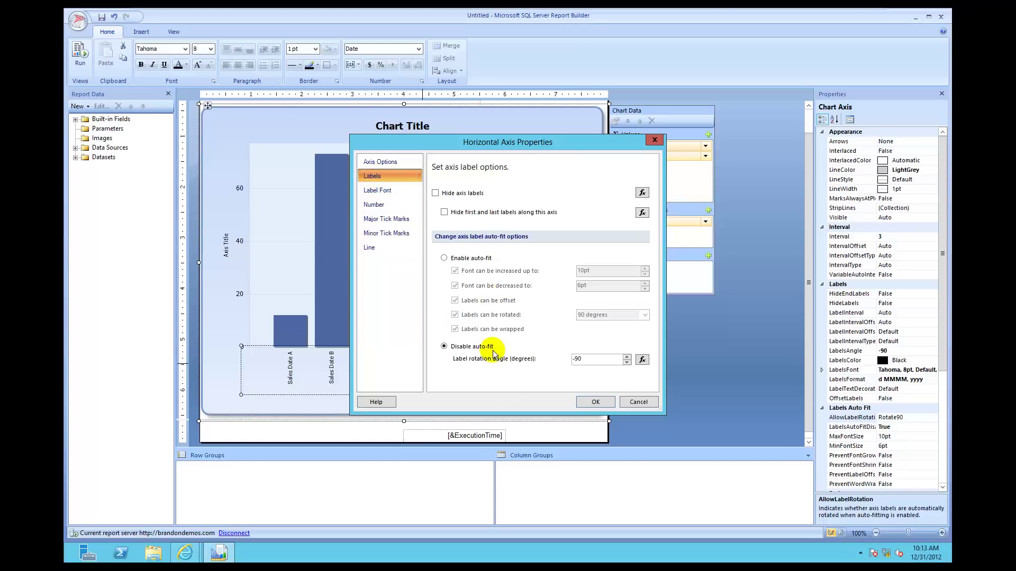
pyautogui.click(592, 403)
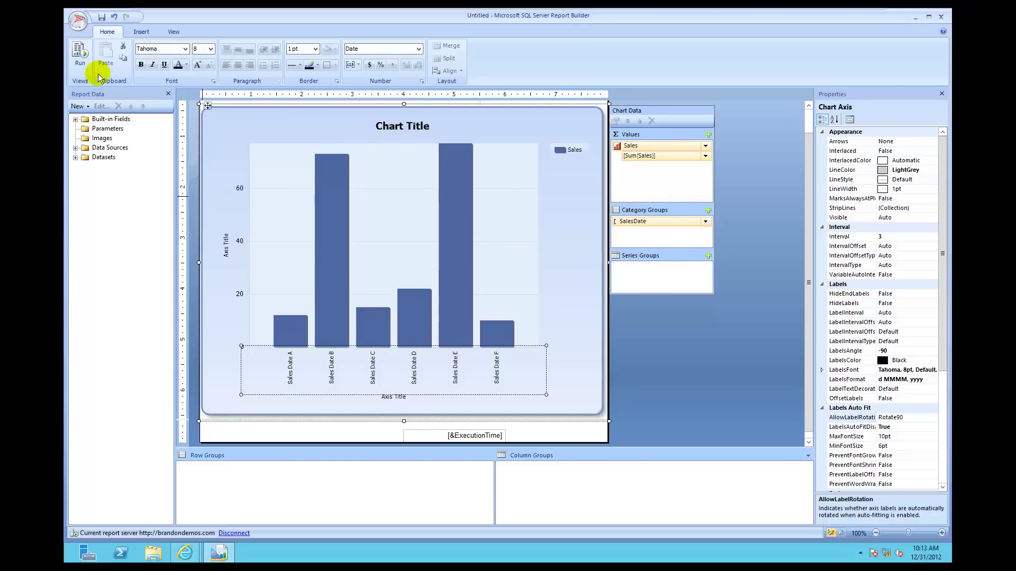
pyautogui.click(80, 53)
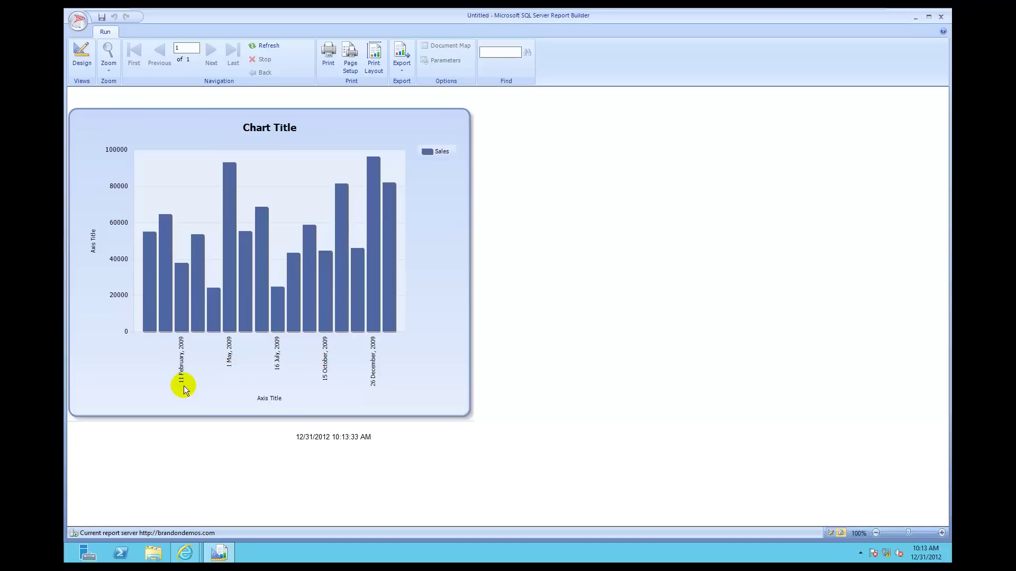
pyautogui.click(82, 52)
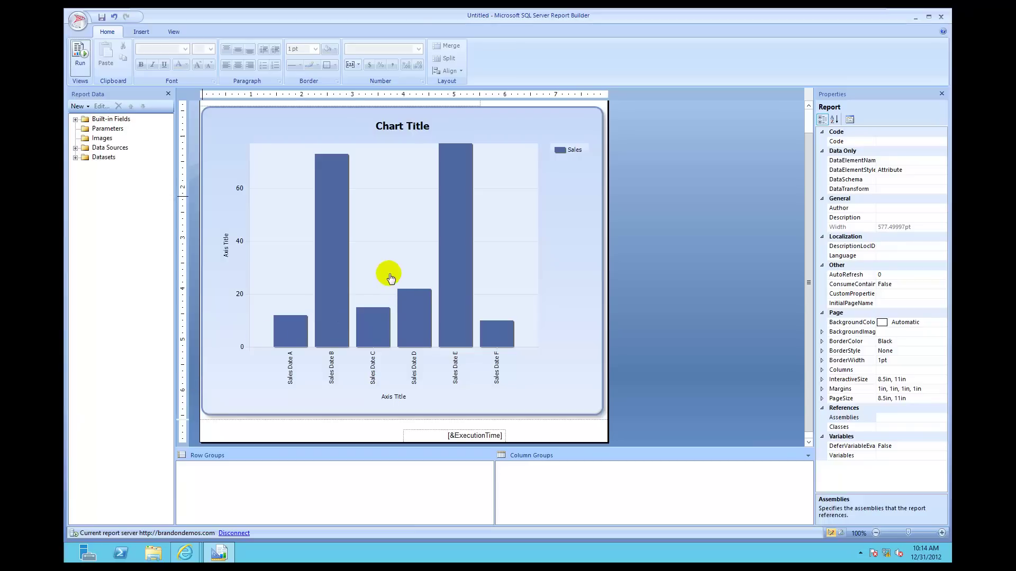
# - Delete the chart's Sales legend and run the report to check the layout, returning to design view
pyautogui.click(570, 187)
pyautogui.click(565, 153)
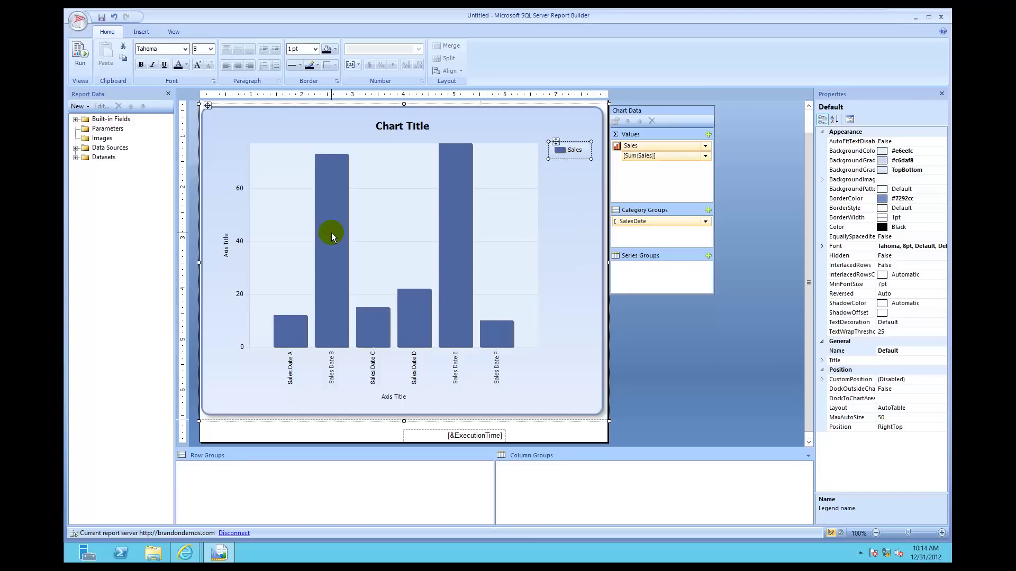
pyautogui.rightClick(582, 155)
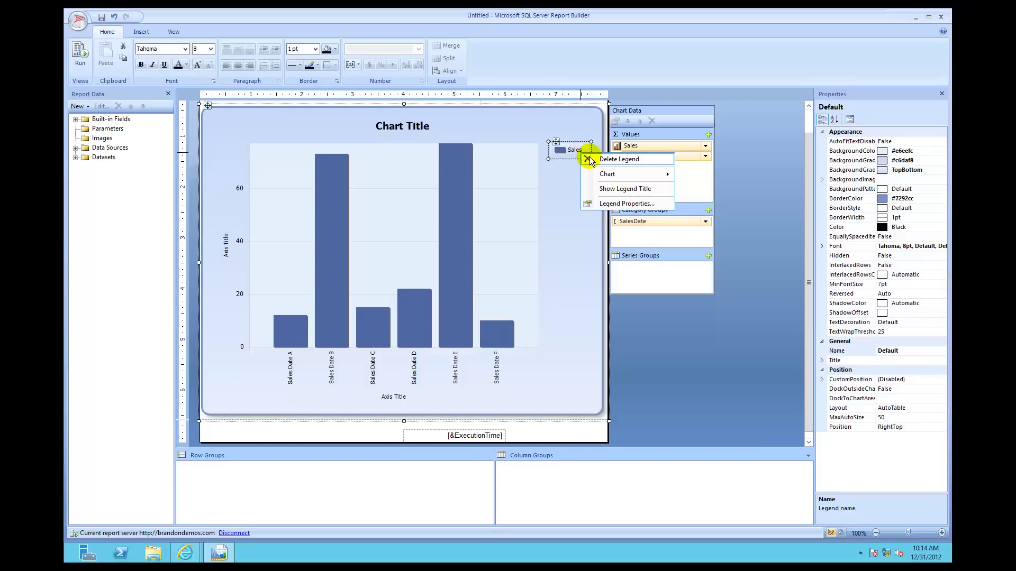
pyautogui.click(591, 160)
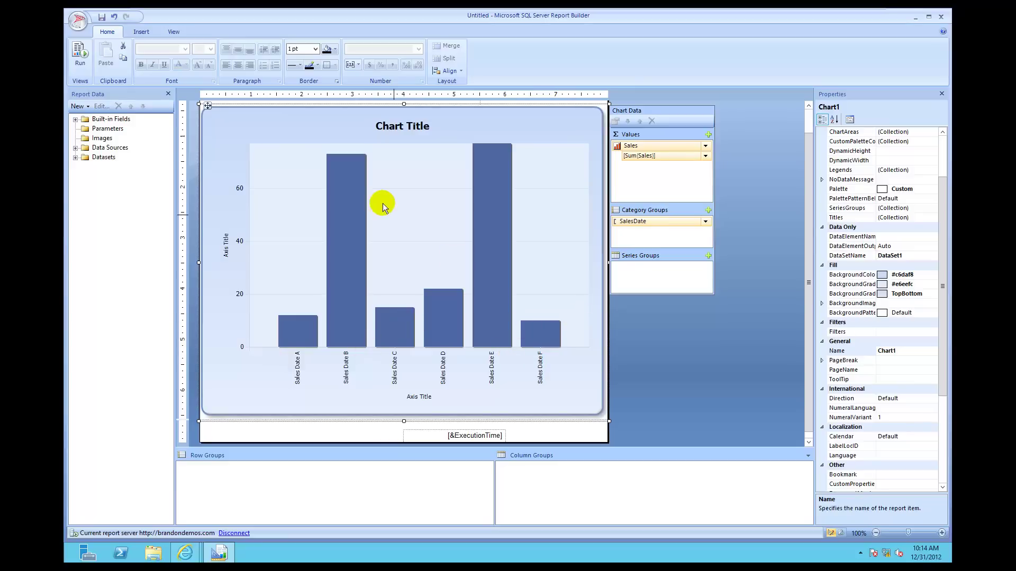
pyautogui.click(74, 55)
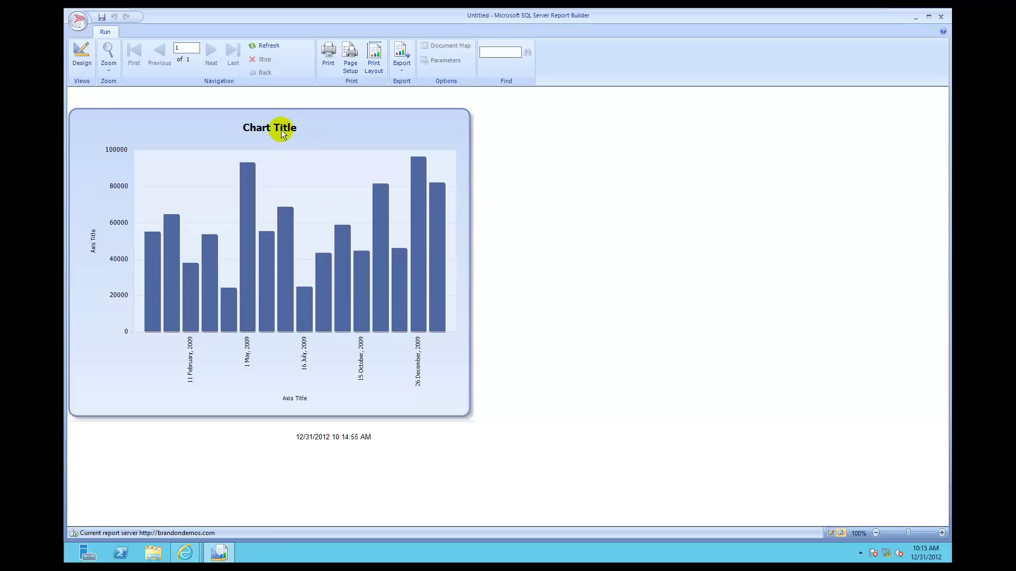
pyautogui.click(82, 59)
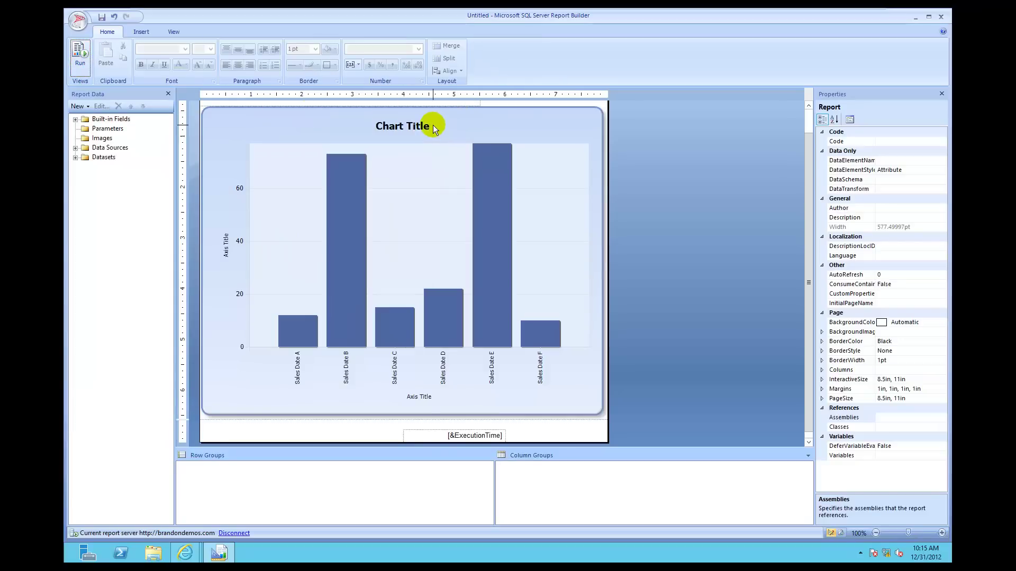
# - Replace the chart title with "Store Sales Order Totals" and run the report to check it
pyautogui.click(433, 125)
pyautogui.click(430, 128)
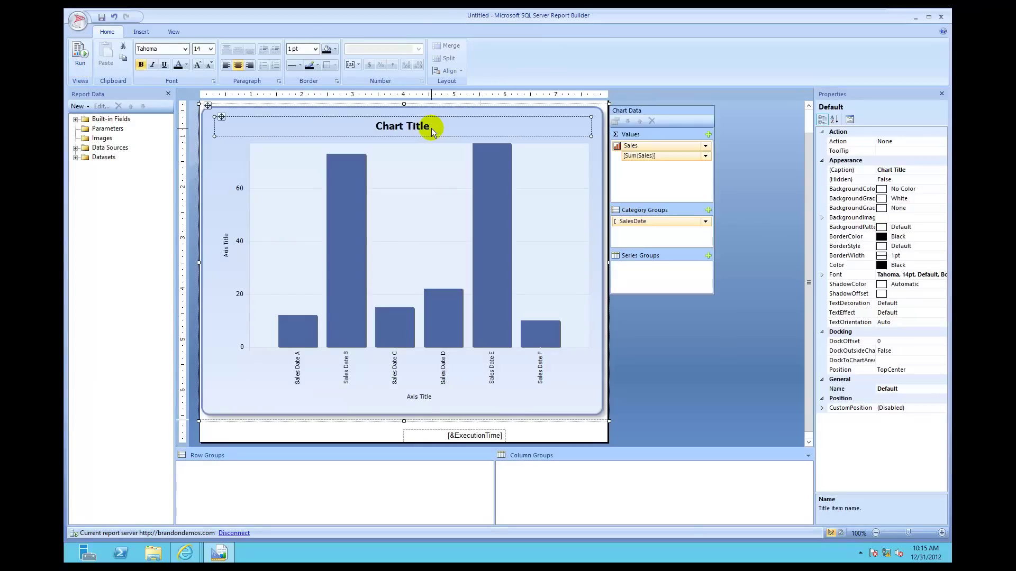
pyautogui.click(431, 128)
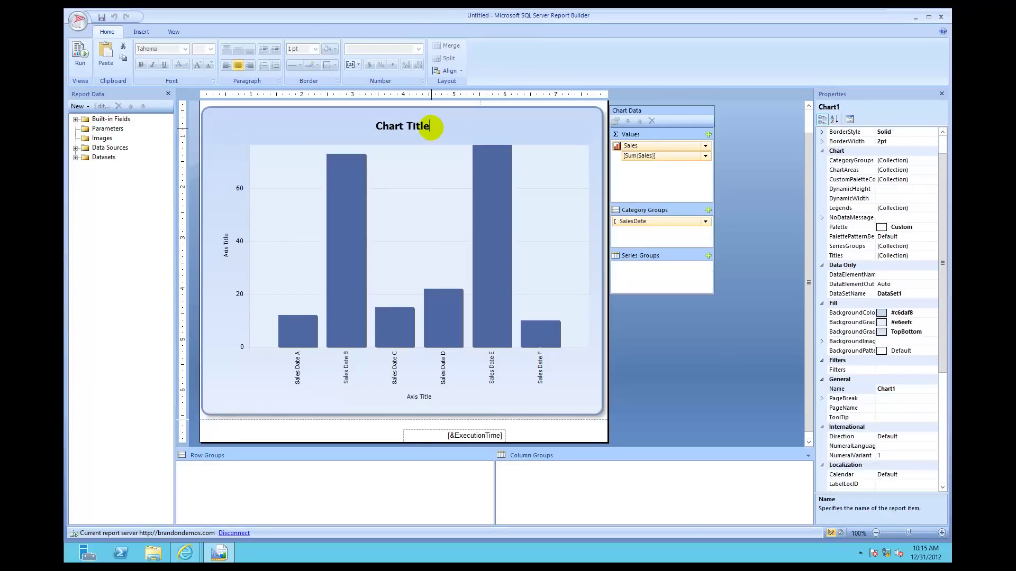
pyautogui.press('BackSpace')
pyautogui.press('BackSpace')
pyautogui.press('BackSpace')
pyautogui.press('BackSpace')
pyautogui.press('BackSpace')
pyautogui.press('BackSpace')
pyautogui.press('BackSpace')
pyautogui.press('BackSpace')
pyautogui.press('BackSpace')
pyautogui.press('BackSpace')
pyautogui.press('BackSpace')
pyautogui.write('Store Sales Ord')
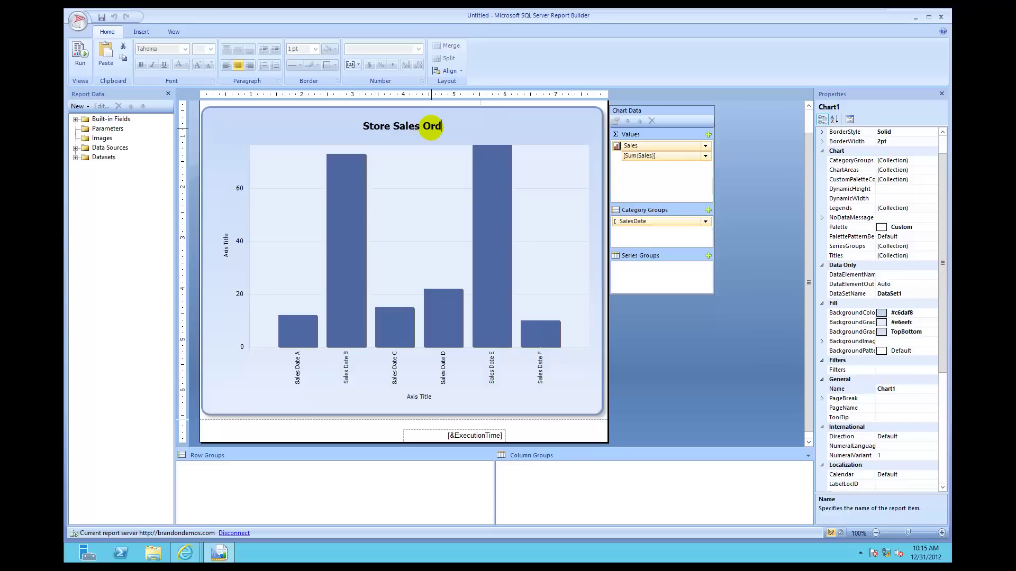
pyautogui.write('er Titles')
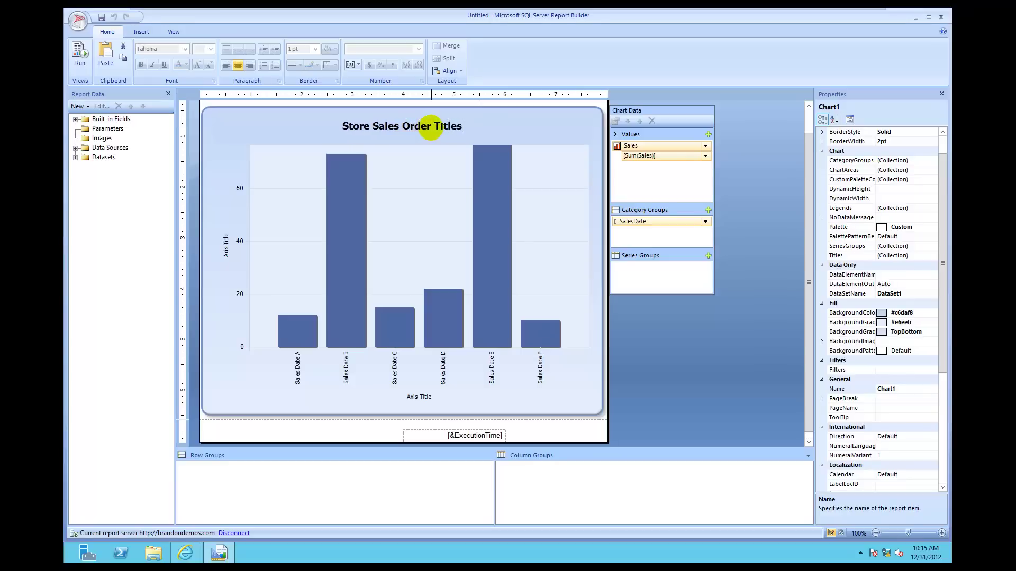
pyautogui.press('BackSpace')
pyautogui.press('BackSpace')
pyautogui.press('BackSpace')
pyautogui.press('BackSpace')
pyautogui.press('BackSpace')
pyautogui.write('otals')
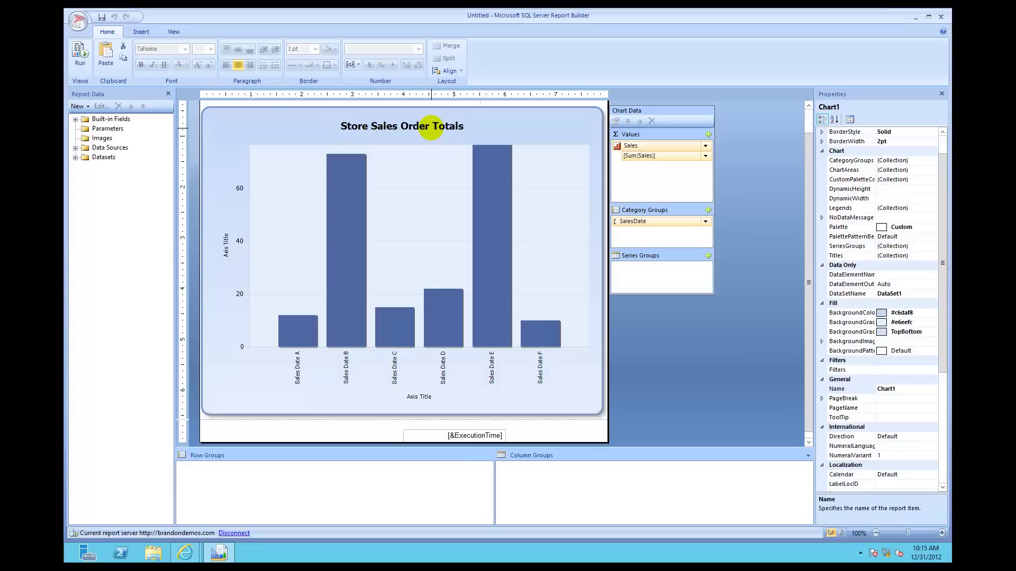
pyautogui.click(81, 56)
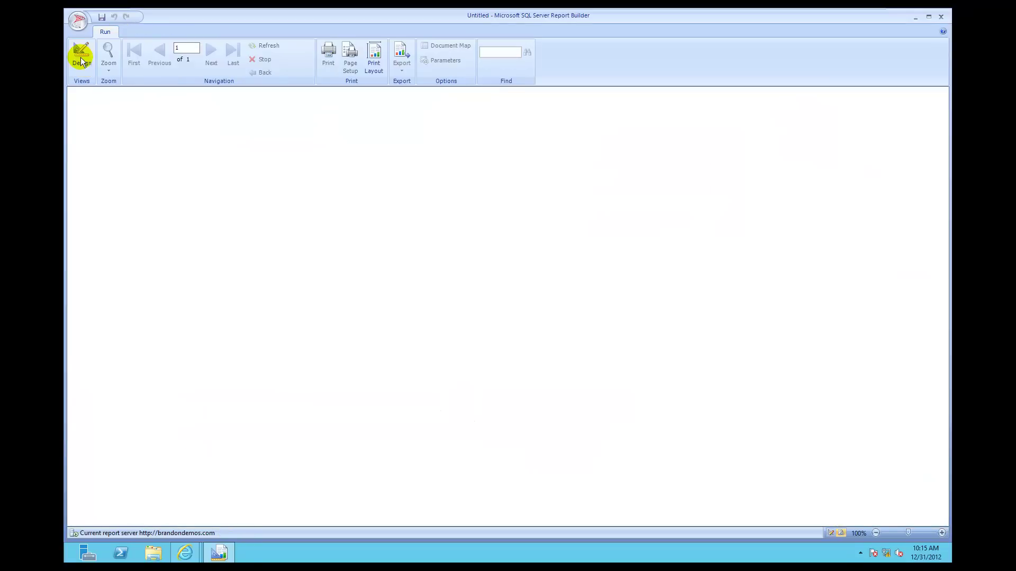
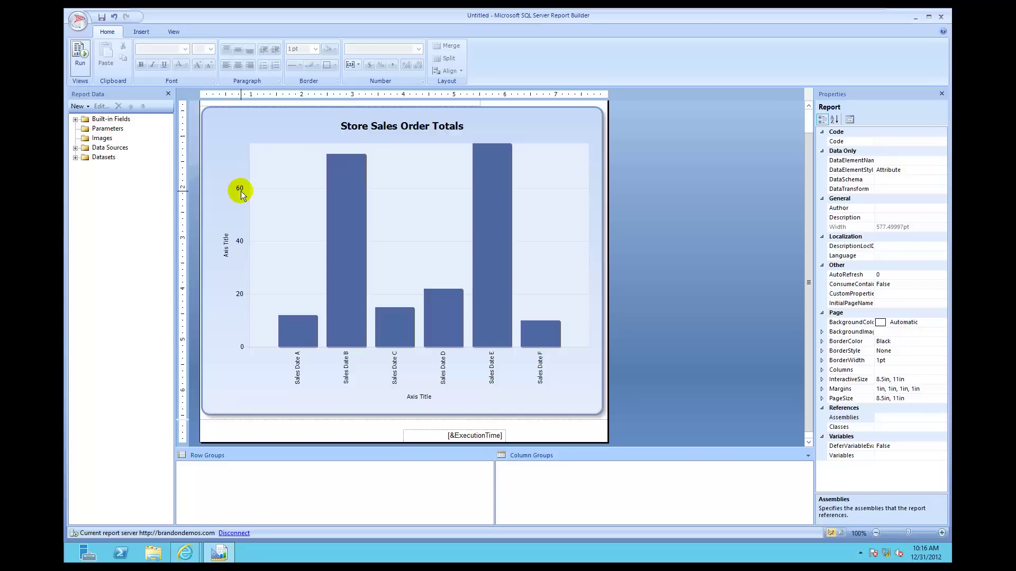
# - Format the vertical axis numbers as currency with 0 decimal places, then run the report to check them and return to design view
pyautogui.click(240, 193)
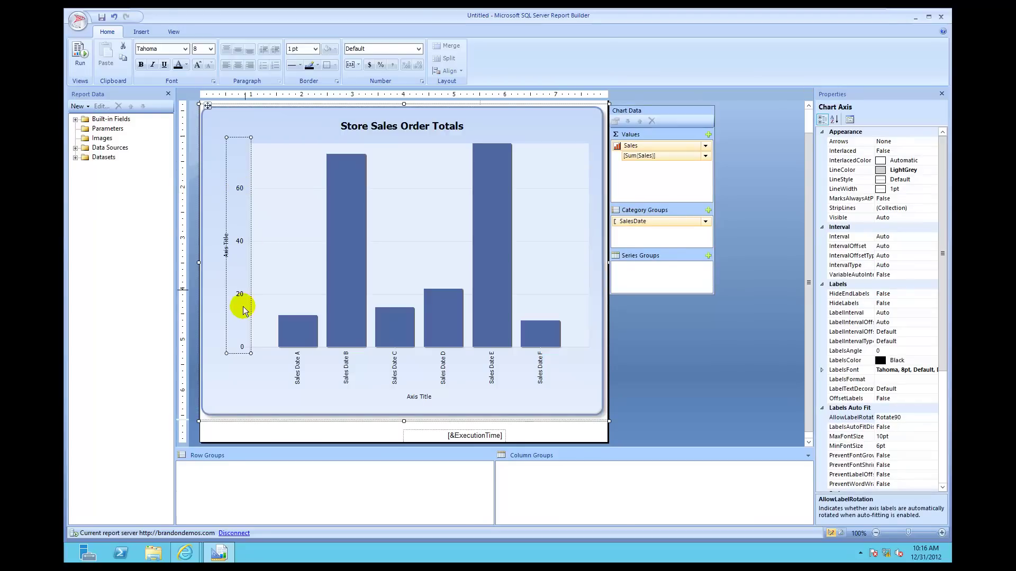
pyautogui.rightClick(239, 225)
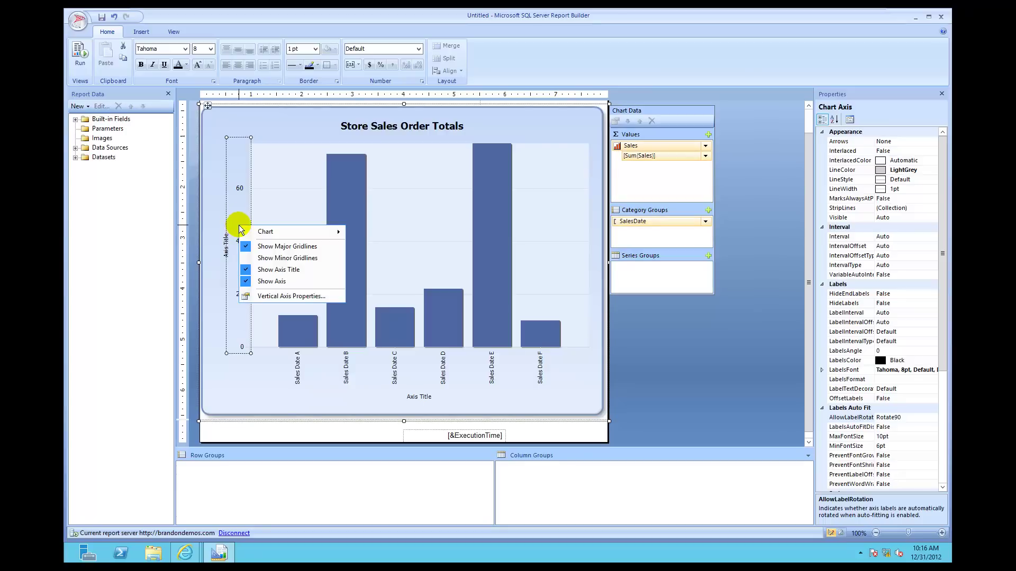
pyautogui.click(269, 298)
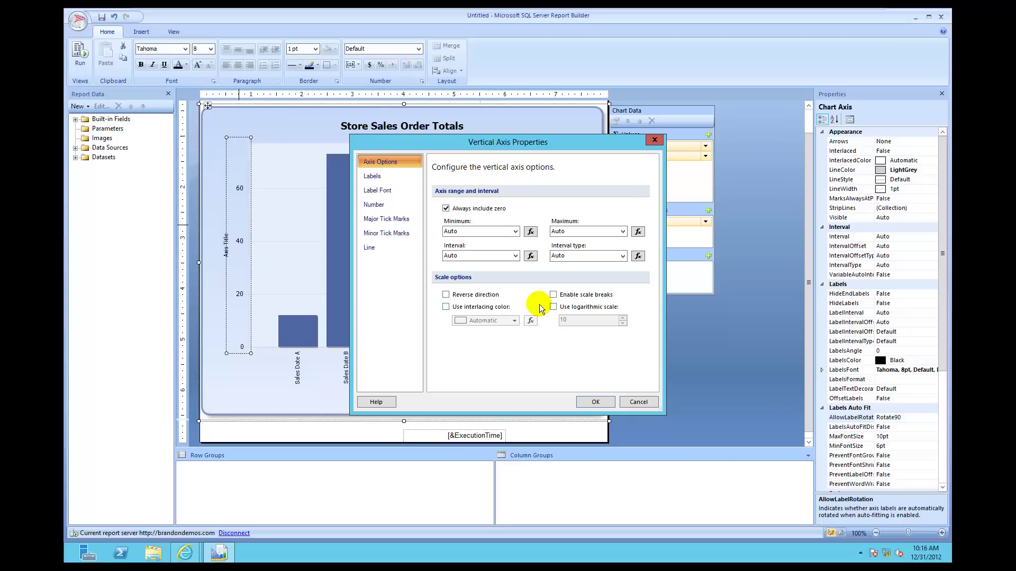
pyautogui.click(408, 207)
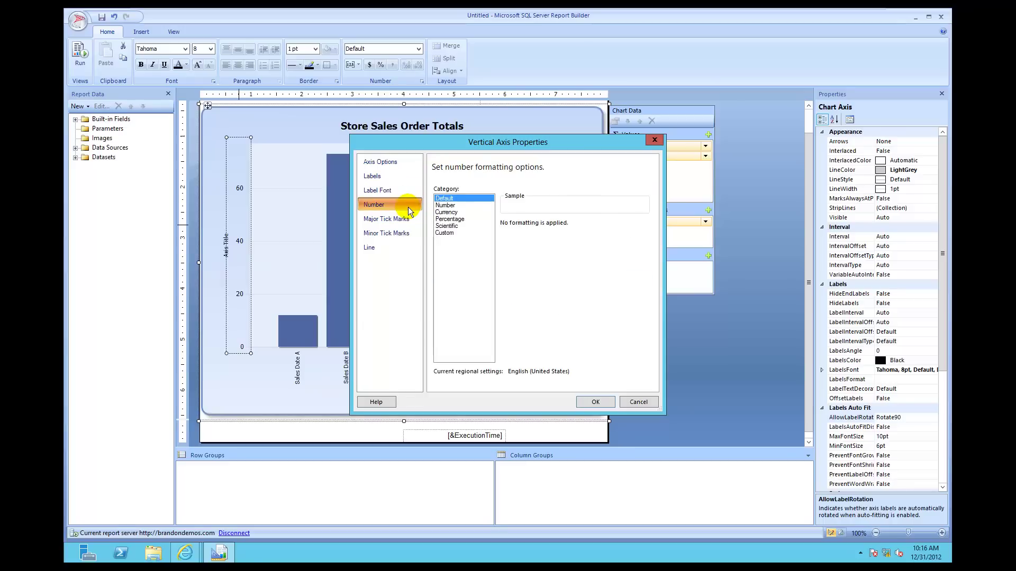
pyautogui.click(451, 213)
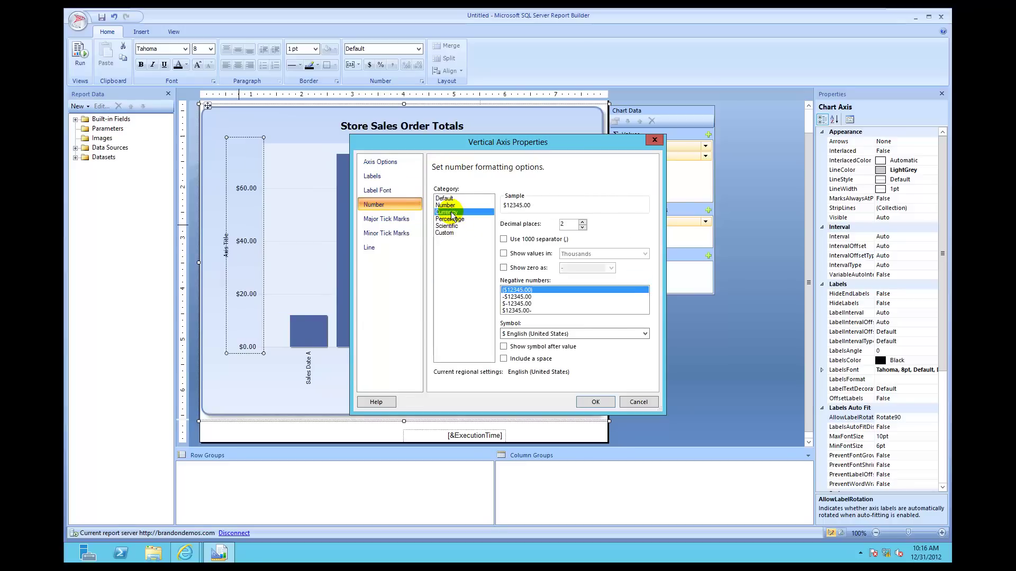
pyautogui.click(582, 227)
pyautogui.click(583, 228)
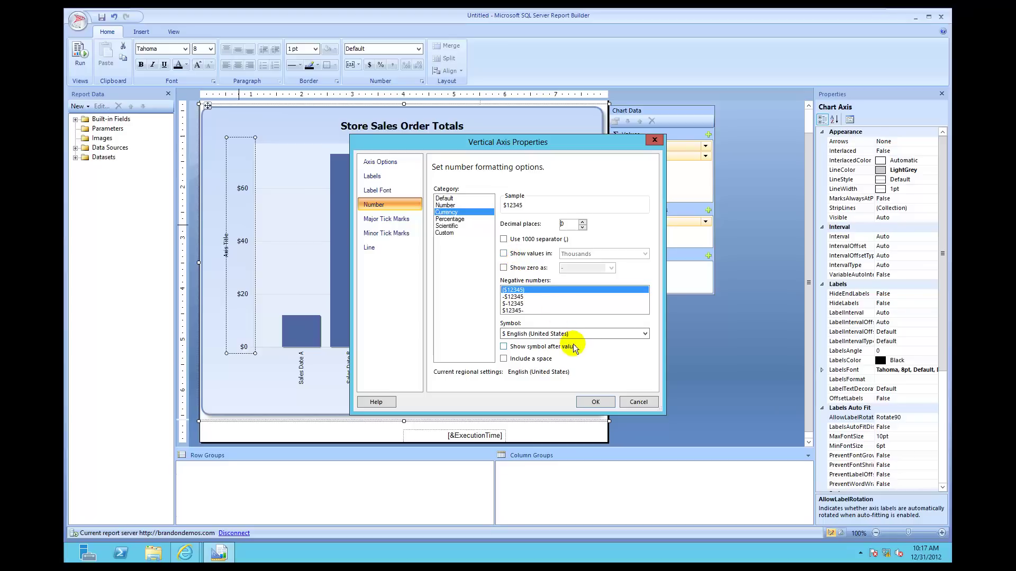
pyautogui.click(596, 402)
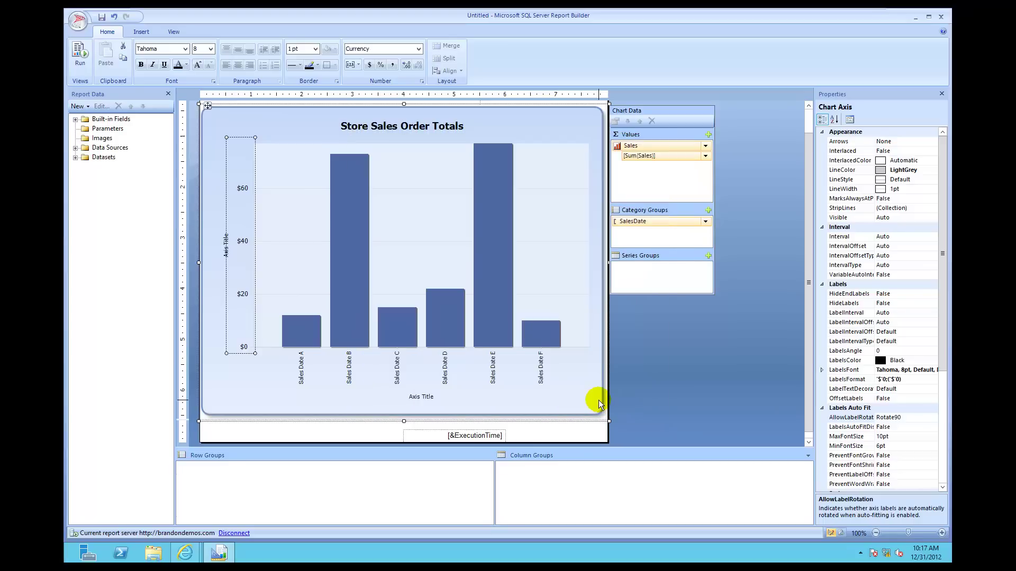
pyautogui.click(79, 53)
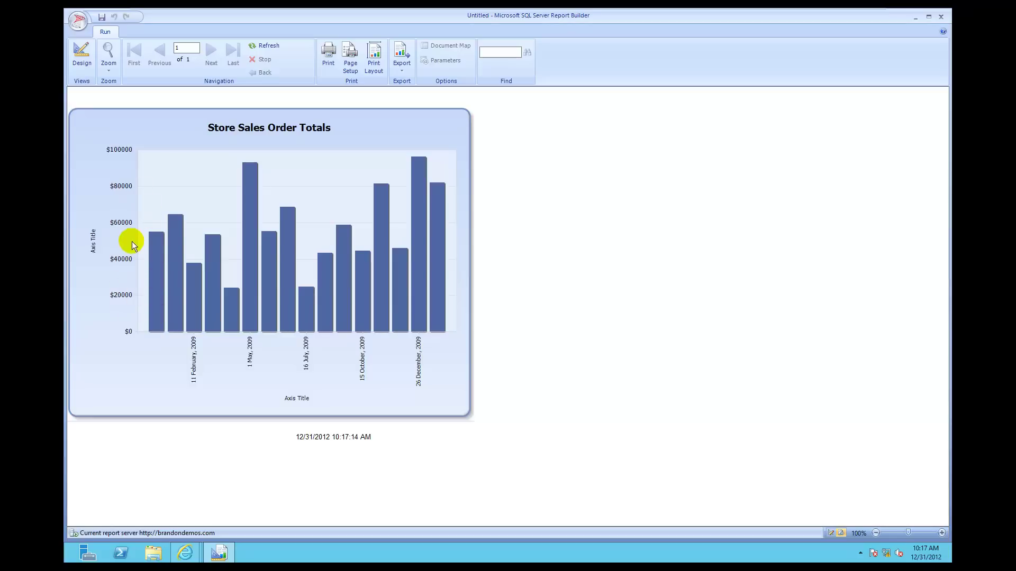
pyautogui.click(83, 58)
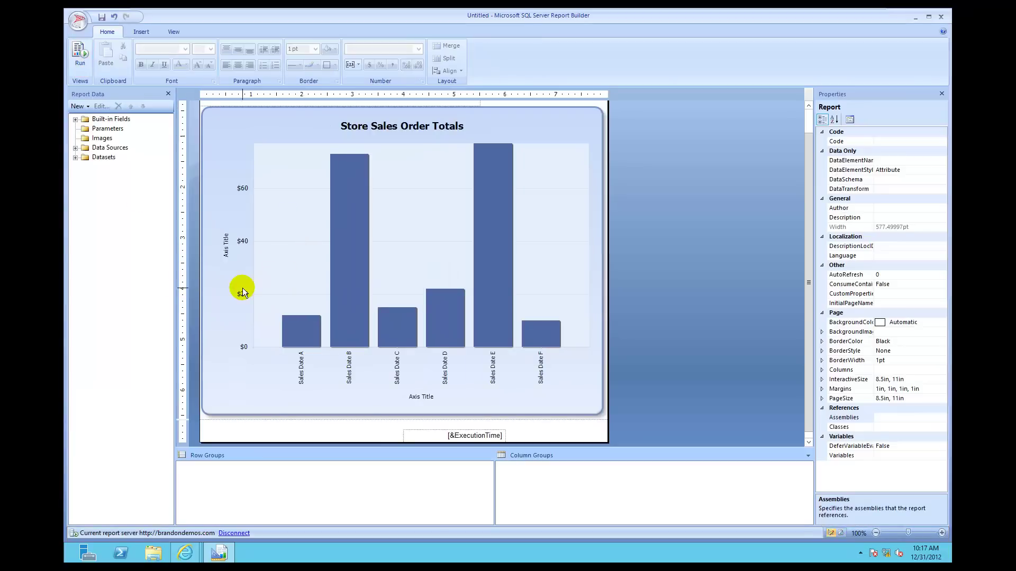
# - Show the vertical axis currency values in thousands, and run the report to check the axis before returning to design view
pyautogui.click(242, 291)
pyautogui.click(243, 294)
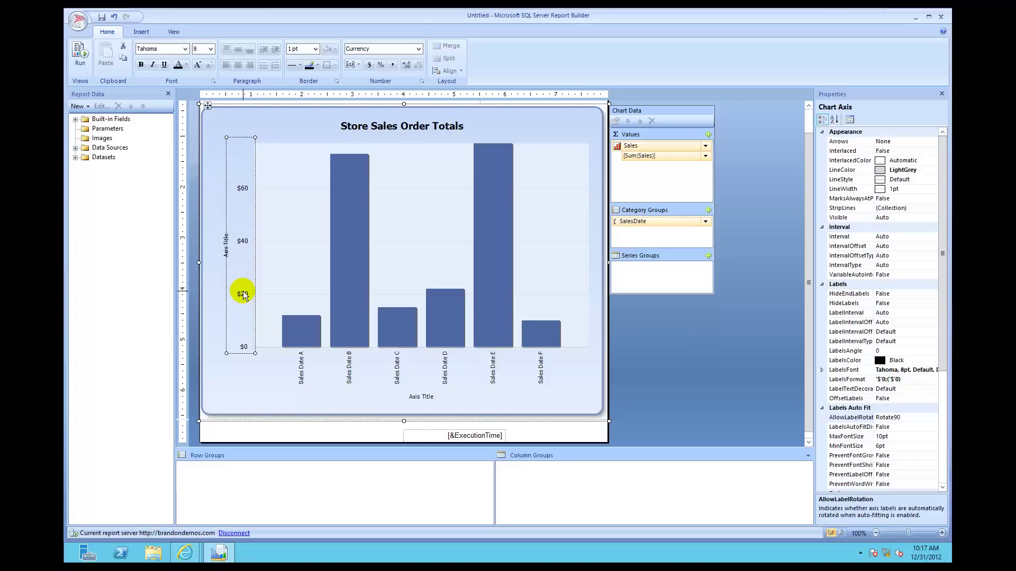
pyautogui.rightClick(246, 275)
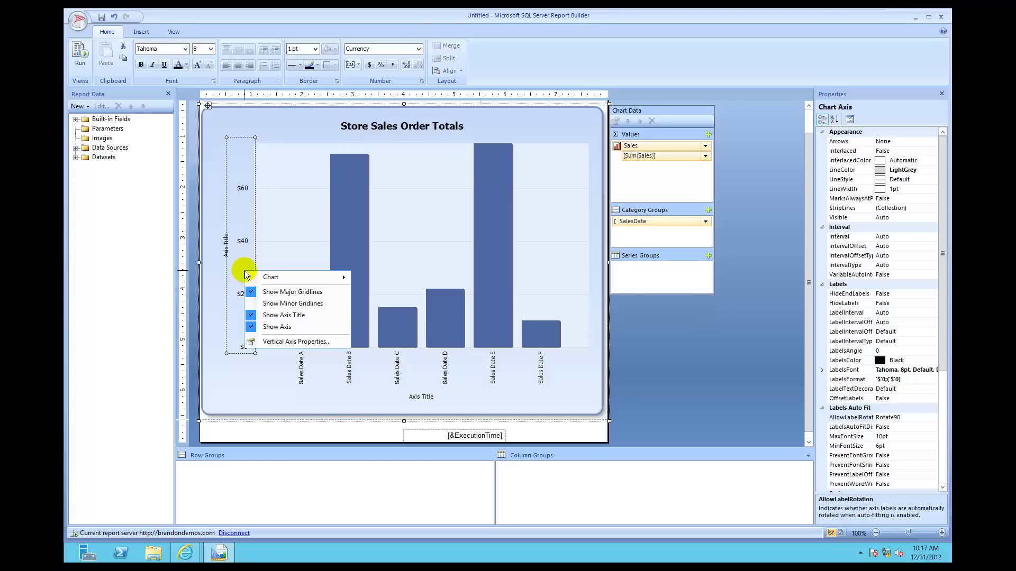
pyautogui.click(288, 343)
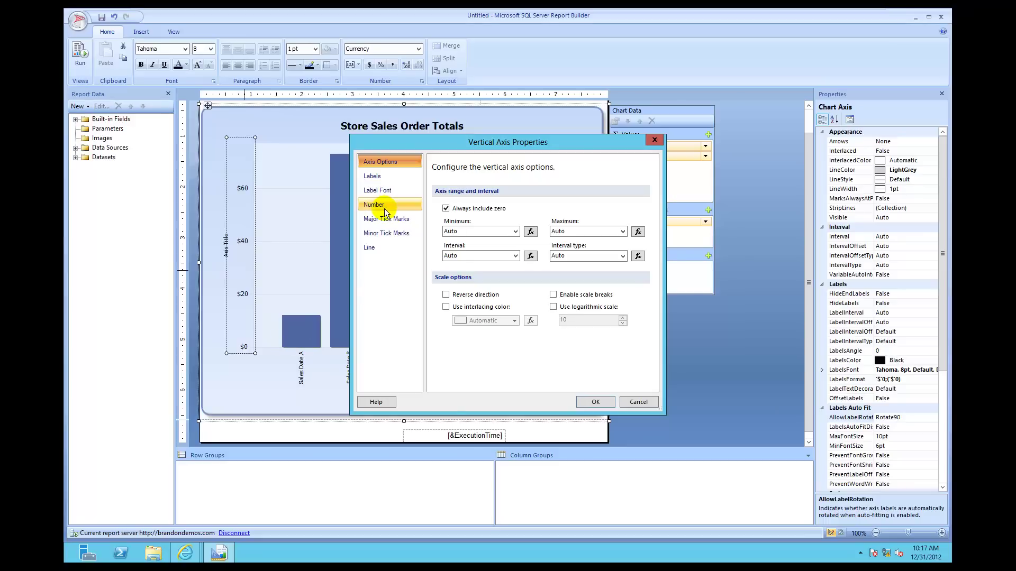
pyautogui.click(385, 211)
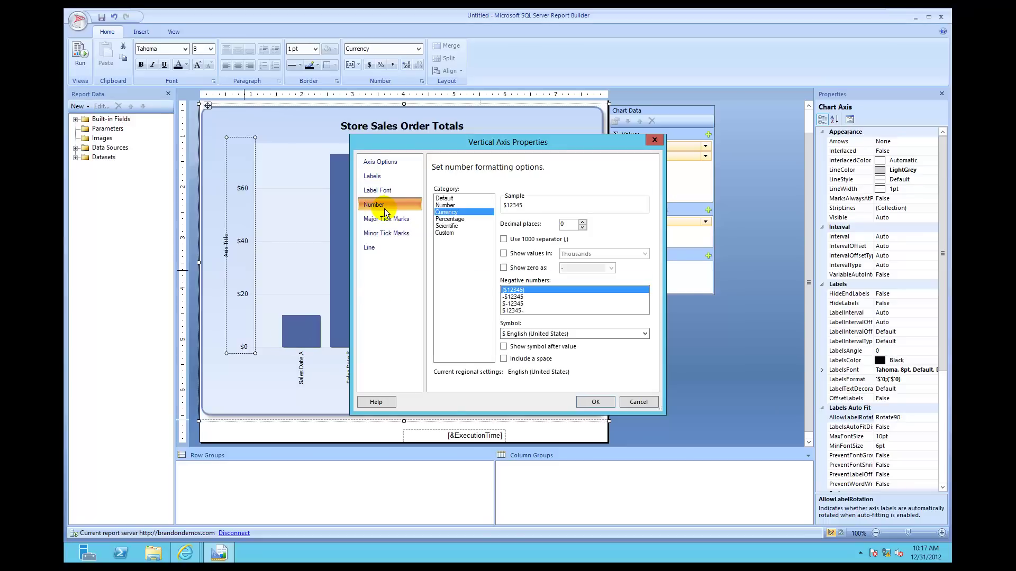
pyautogui.click(503, 254)
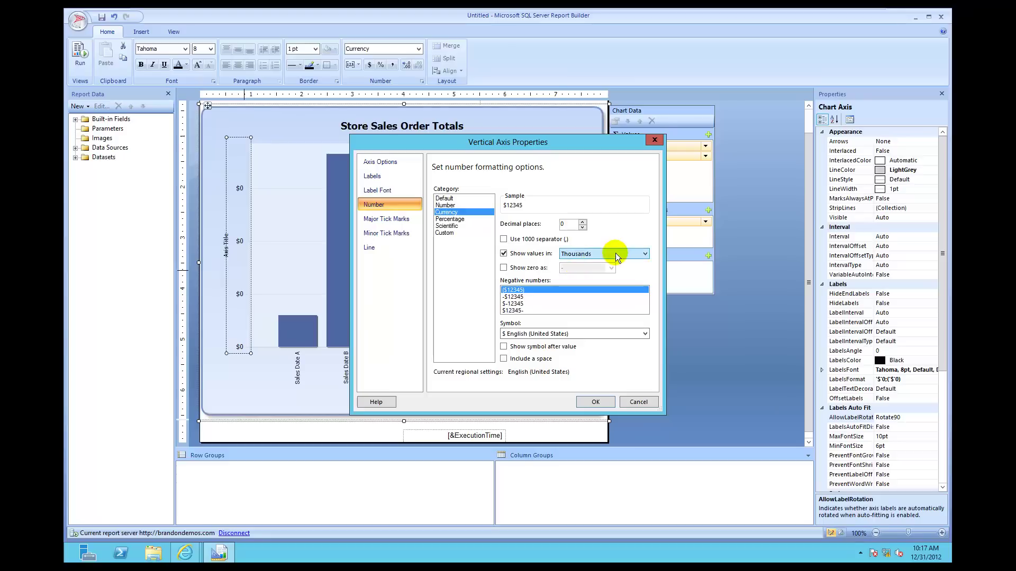
pyautogui.click(645, 255)
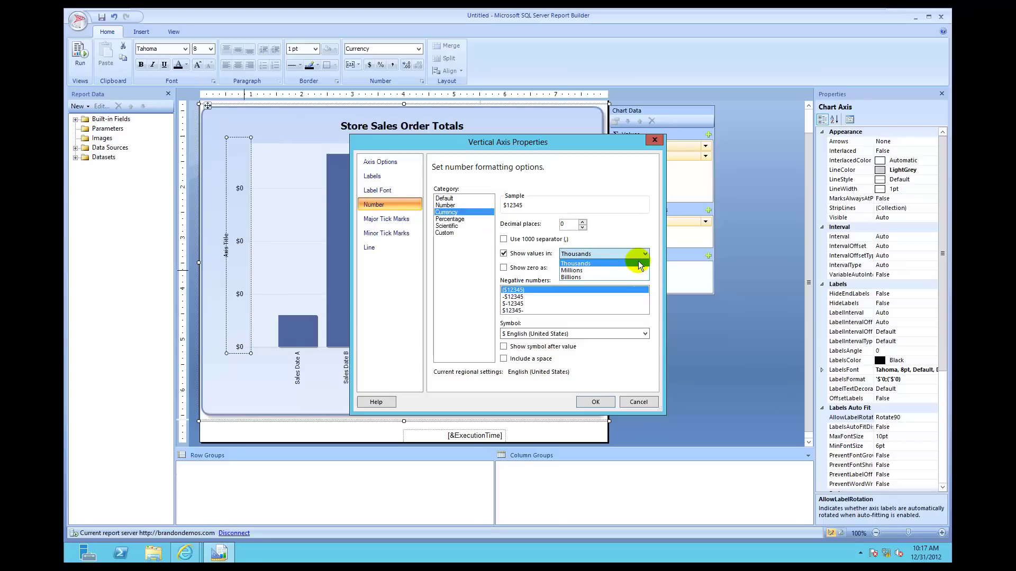
pyautogui.click(639, 263)
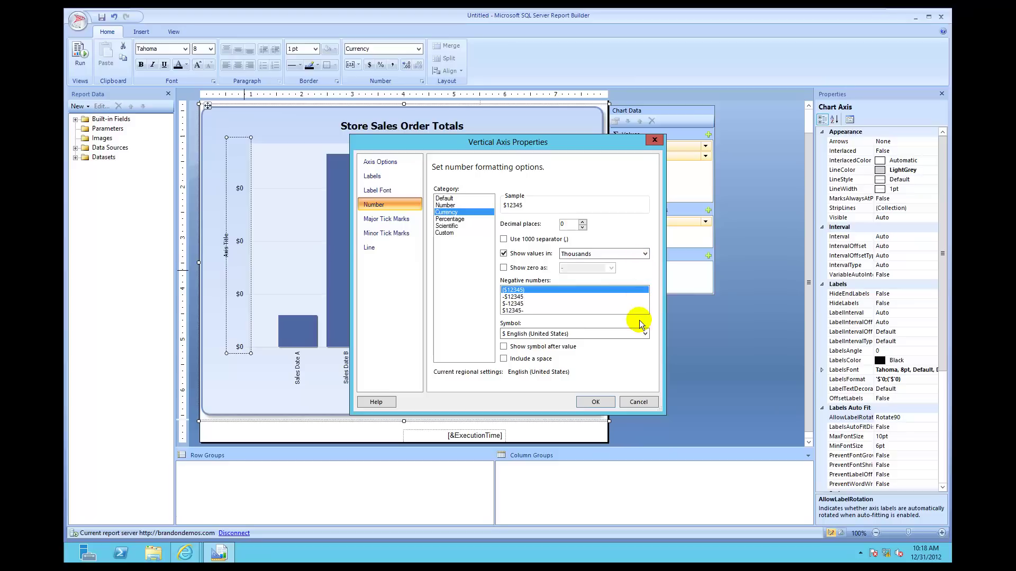
pyautogui.click(596, 403)
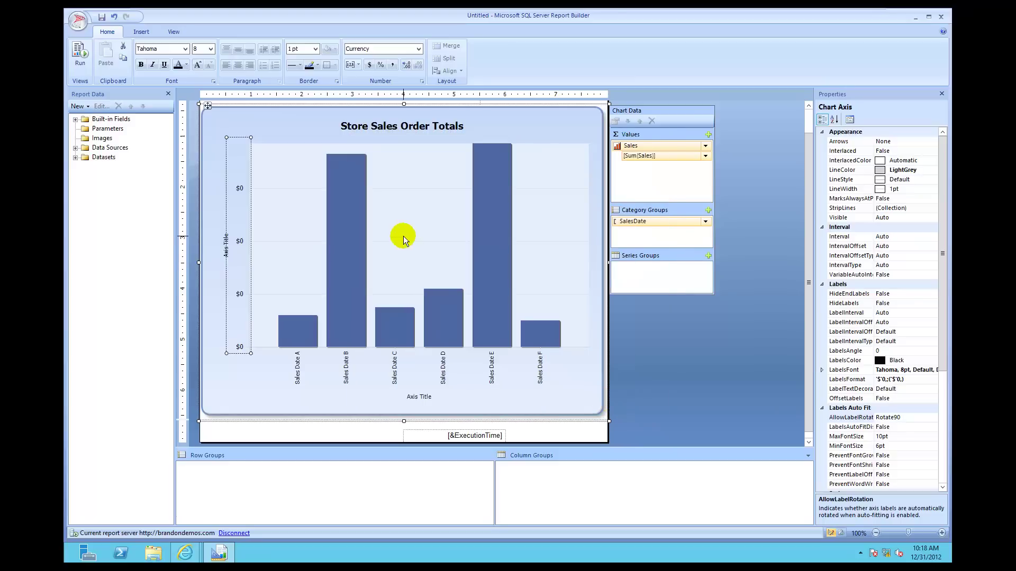
pyautogui.click(82, 58)
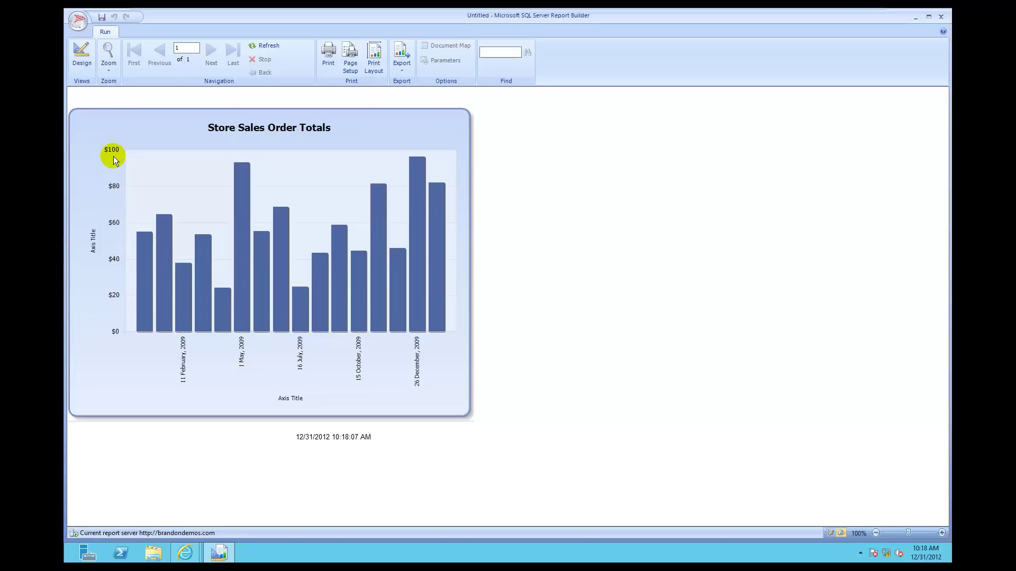
pyautogui.click(81, 59)
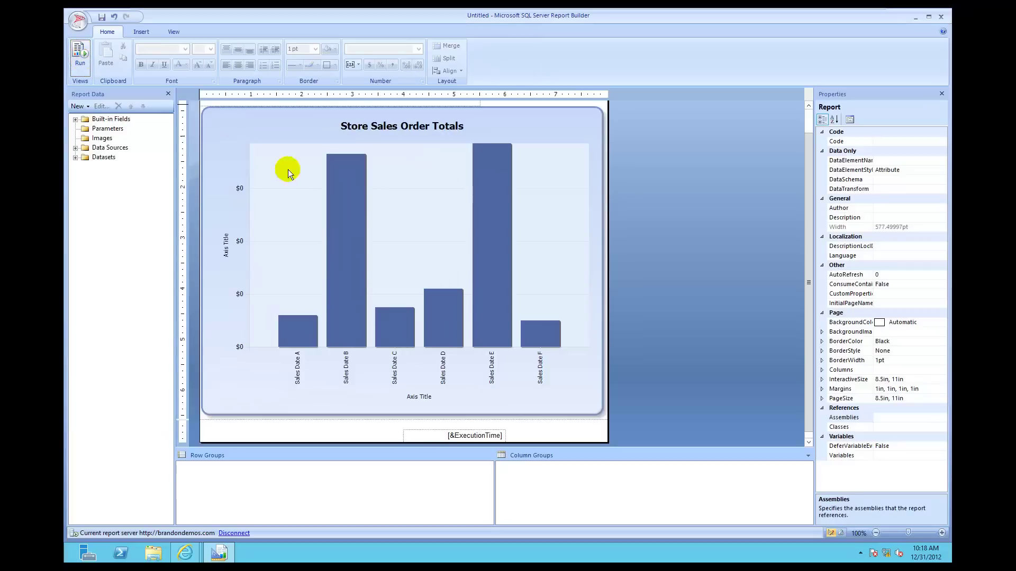
# - Replace the chart title text with "Sales Total (in Thousands)"
pyautogui.click(427, 132)
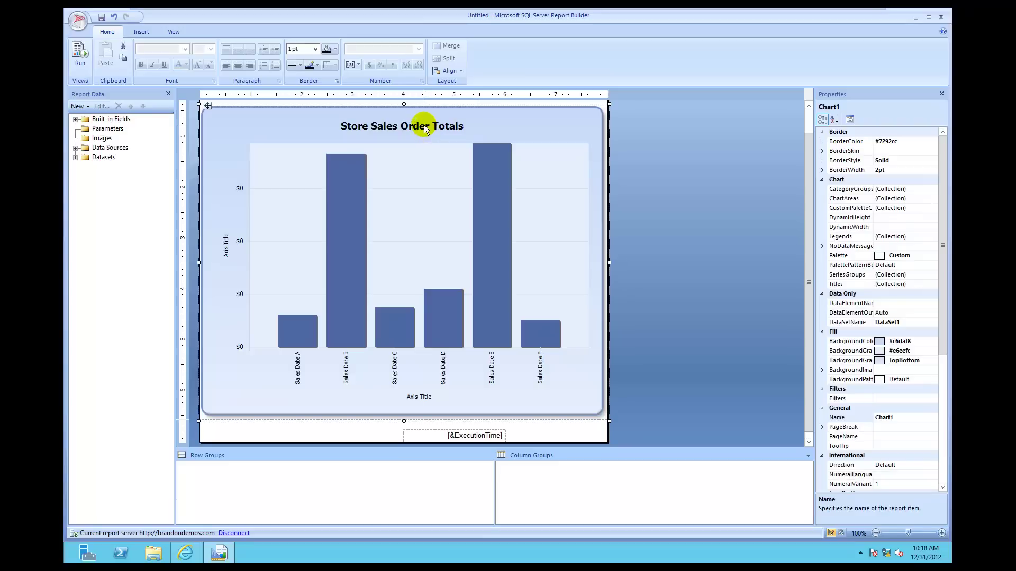
pyautogui.click(426, 129)
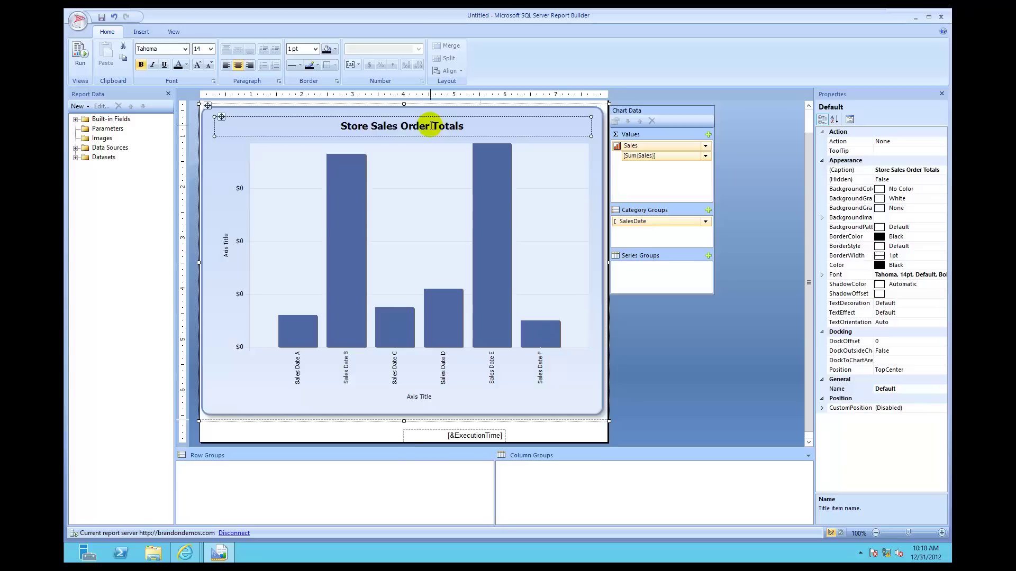
pyautogui.click(427, 126)
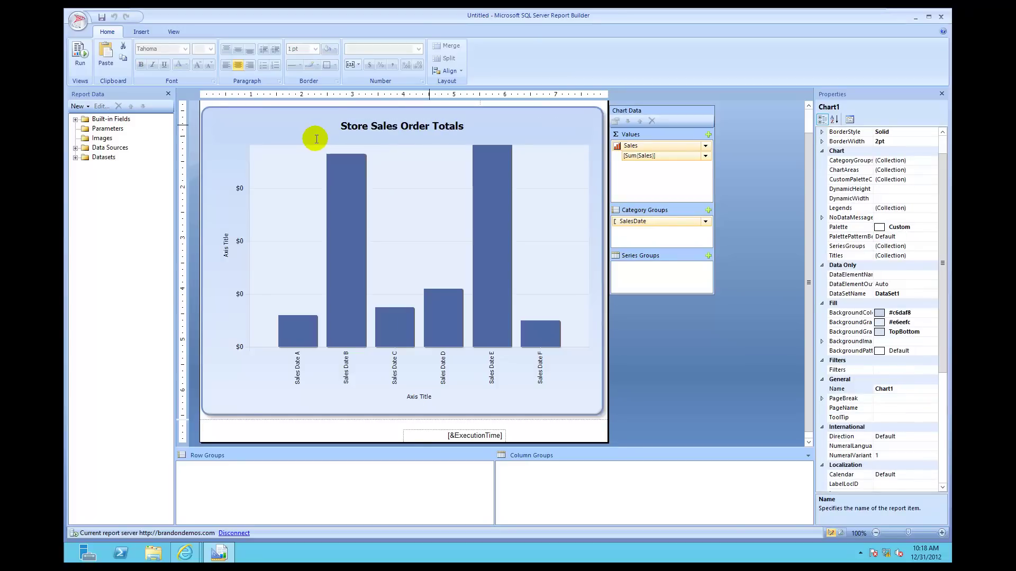
pyautogui.press('BackSpace')
pyautogui.press('BackSpace')
pyautogui.press('BackSpace')
pyautogui.press('BackSpace')
pyautogui.press('BackSpace')
pyautogui.press('BackSpace')
pyautogui.press('BackSpace')
pyautogui.press('BackSpace')
pyautogui.press('BackSpace')
pyautogui.press('BackSpace')
pyautogui.press('BackSpace')
pyautogui.press('BackSpace')
pyautogui.press('BackSpace')
pyautogui.press('BackSpace')
pyautogui.press('BackSpace')
pyautogui.press('BackSpace')
pyautogui.press('BackSpace')
pyautogui.press('BackSpace')
pyautogui.press('BackSpace')
pyautogui.press('BackSpace')
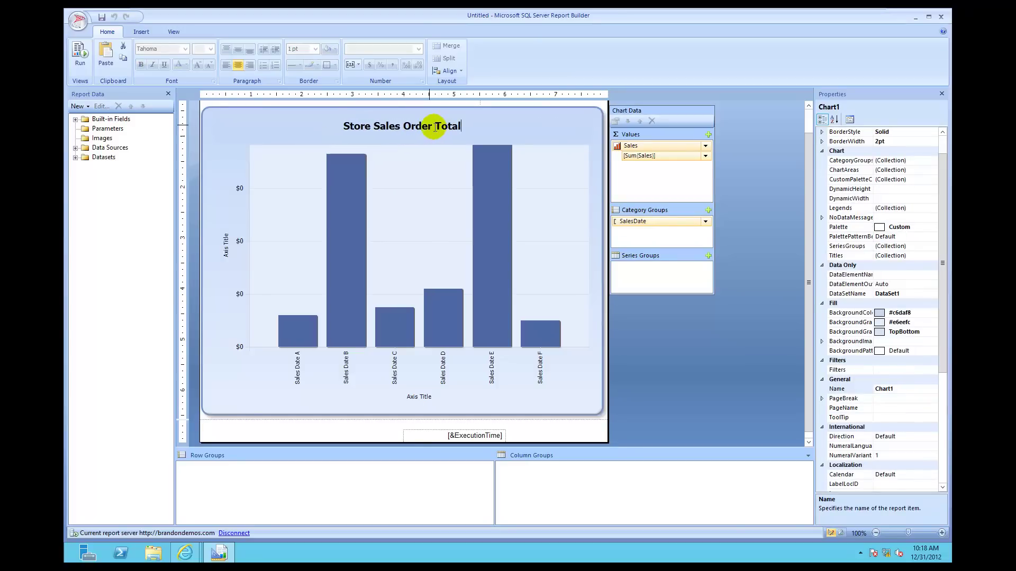
pyautogui.write('Sales Totals')
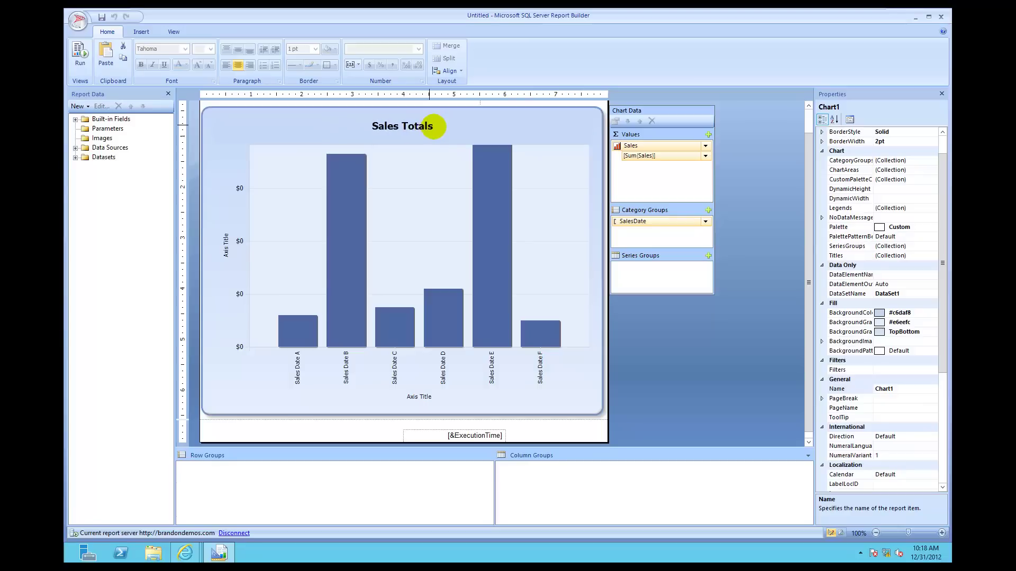
pyautogui.press('BackSpace')
pyautogui.write('(in thou')
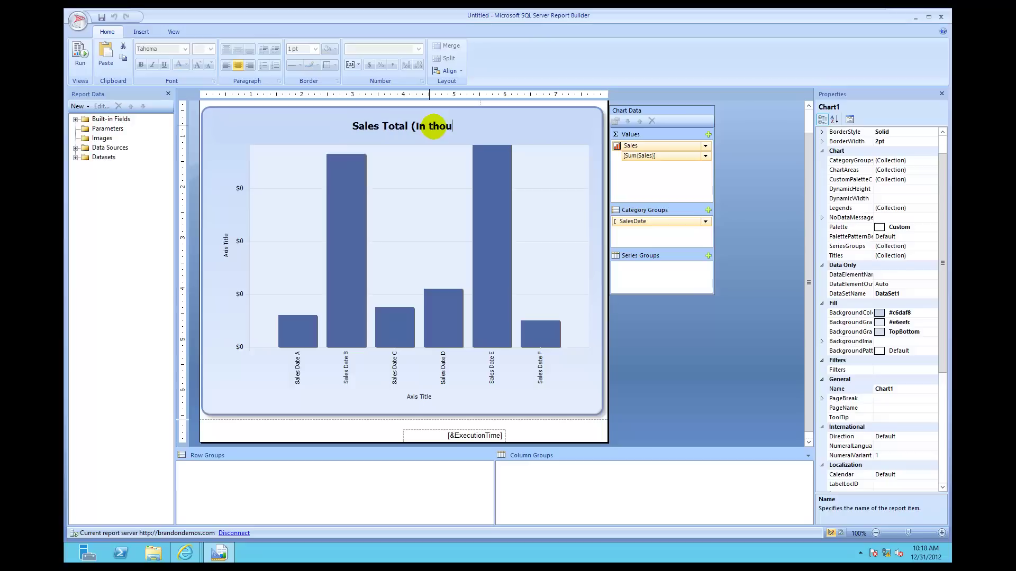
pyautogui.write('sands')
pyautogui.press('BackSpace')
pyautogui.press('BackSpace')
pyautogui.press('BackSpace')
pyautogui.press('BackSpace')
pyautogui.press('BackSpace')
pyautogui.press('BackSpace')
pyautogui.press('BackSpace')
pyautogui.press('BackSpace')
pyautogui.press('BackSpace')
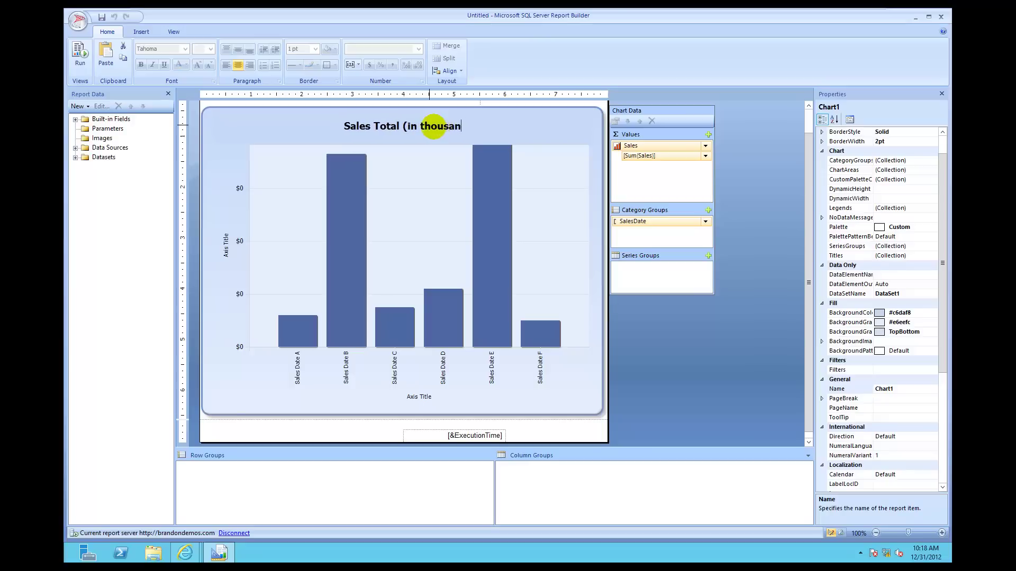
pyautogui.write('Thousands')
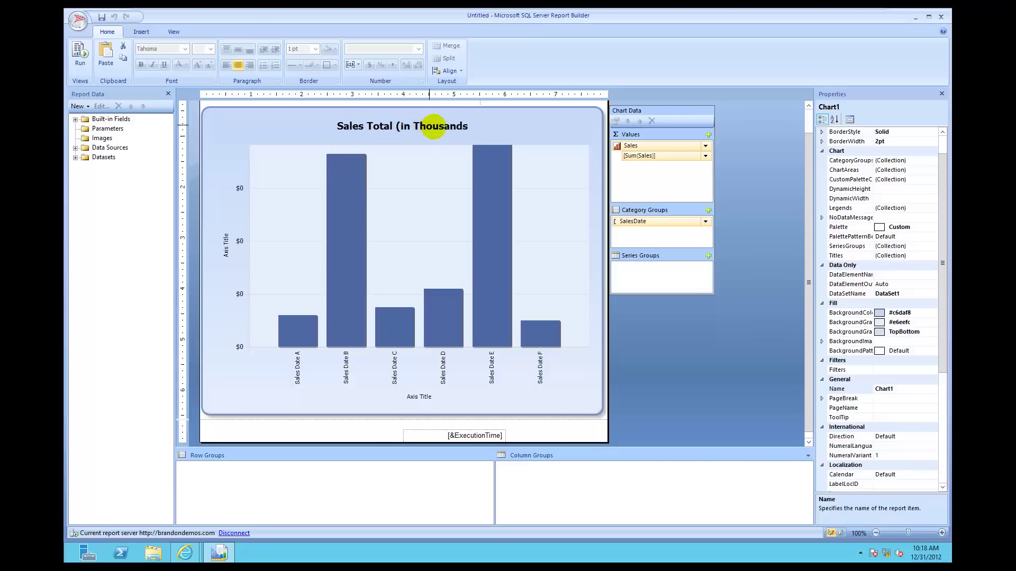
pyautogui.write(')')
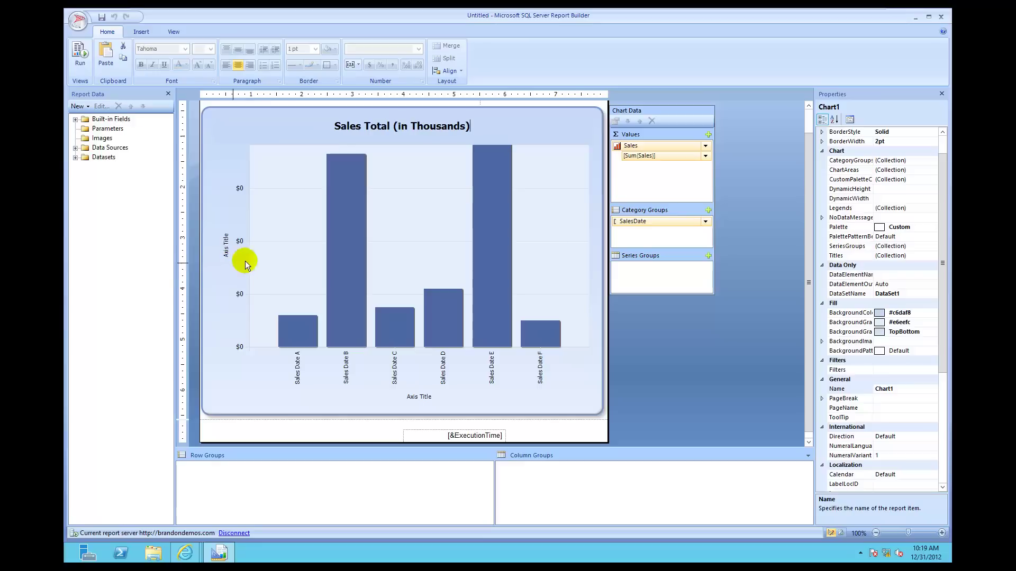
# - Run the report to check the new chart title, then return to design view
pyautogui.click(354, 402)
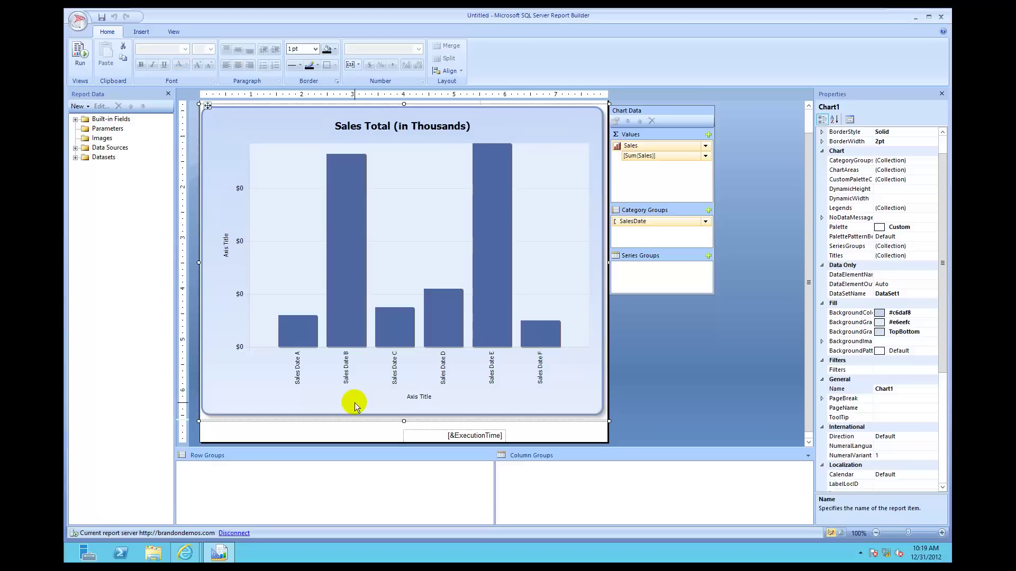
pyautogui.click(86, 53)
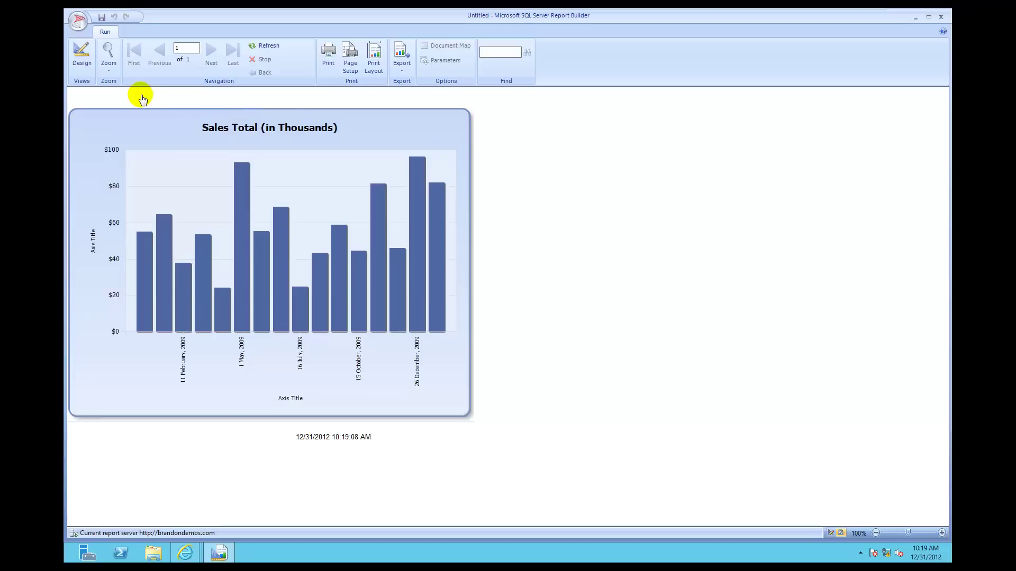
pyautogui.click(81, 59)
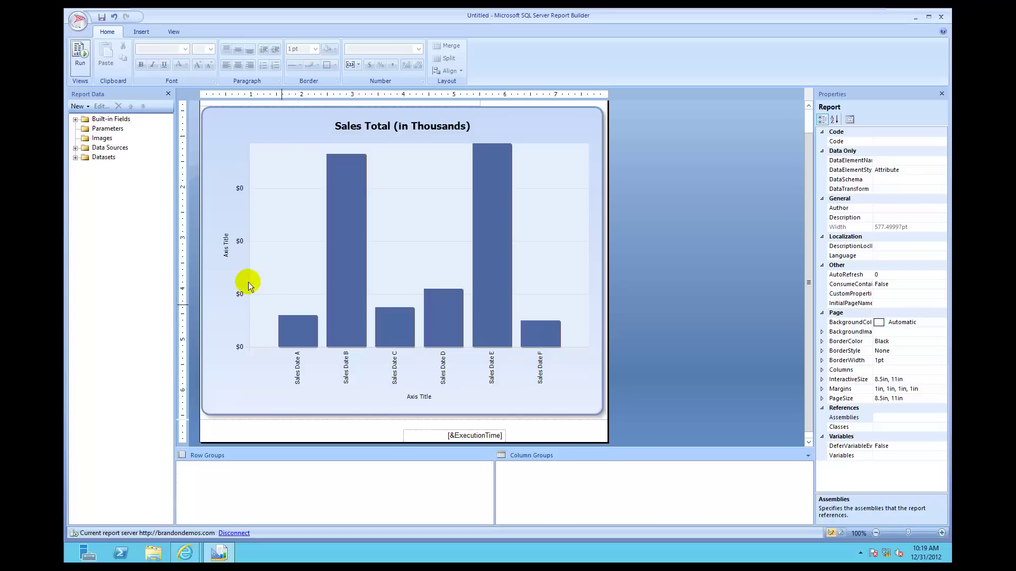
# - Examine the general and font properties of the vertical axis title, then close them without making changes
pyautogui.click(226, 251)
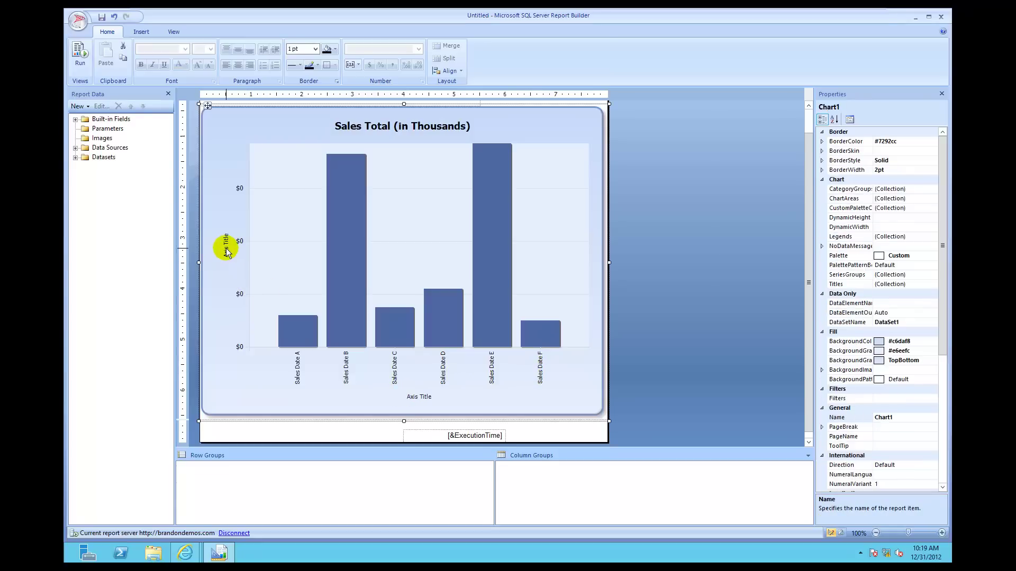
pyautogui.click(226, 251)
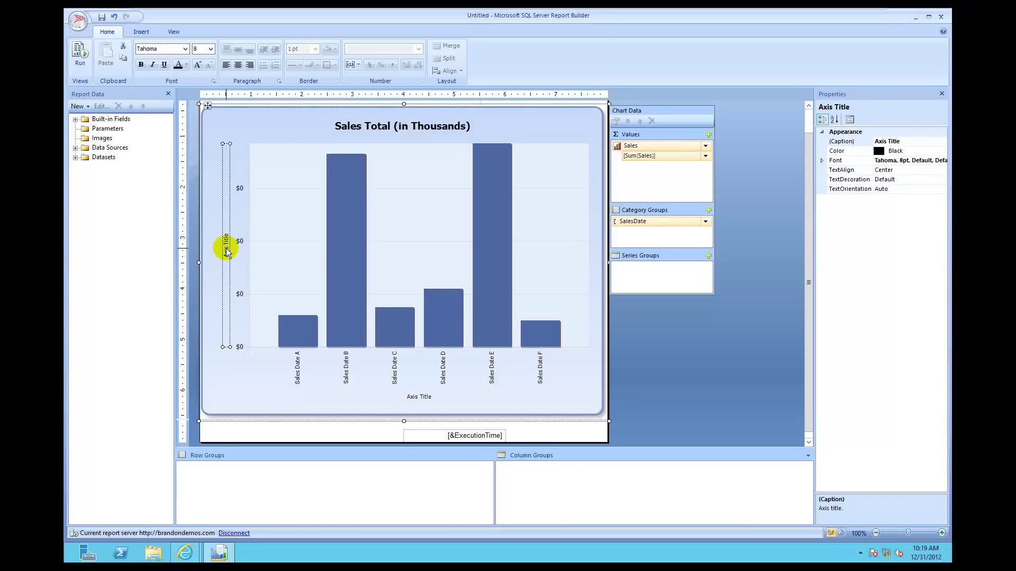
pyautogui.rightClick(226, 214)
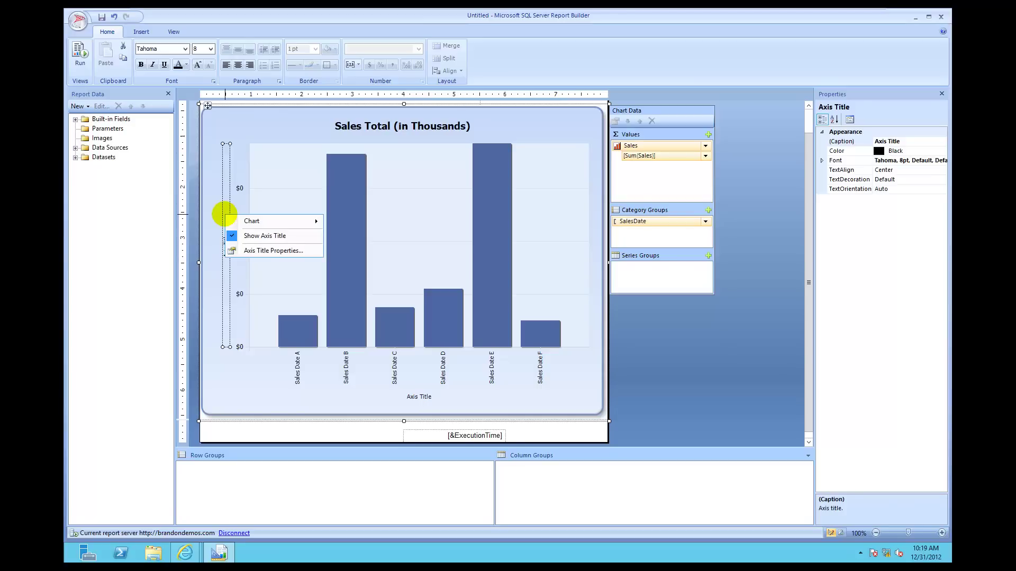
pyautogui.click(247, 252)
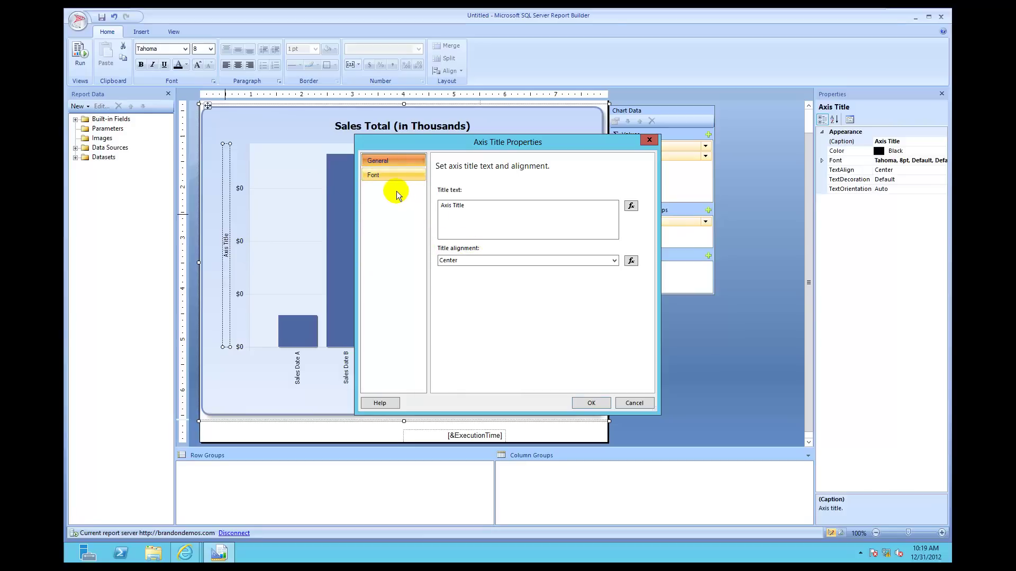
pyautogui.click(391, 176)
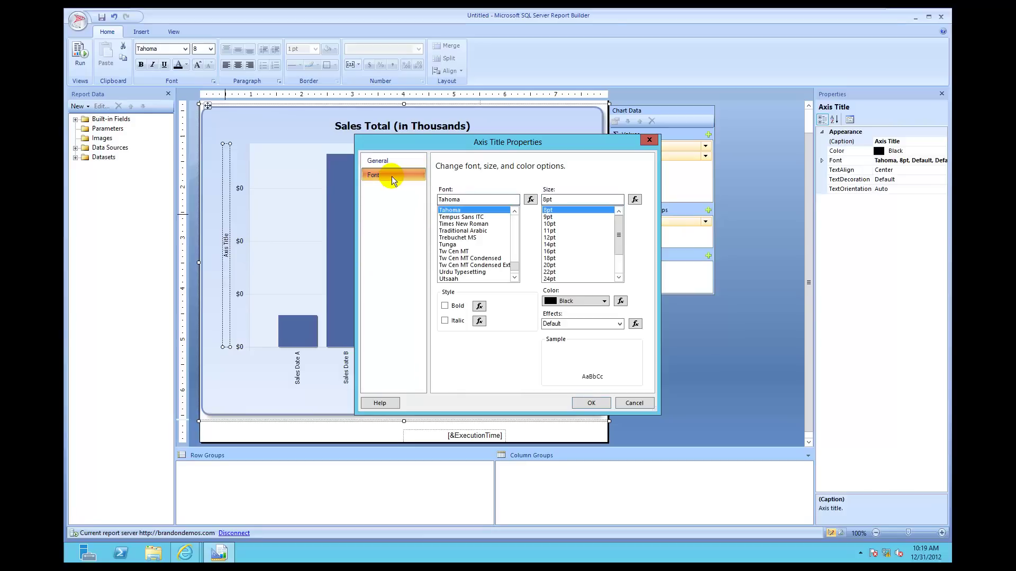
pyautogui.click(390, 160)
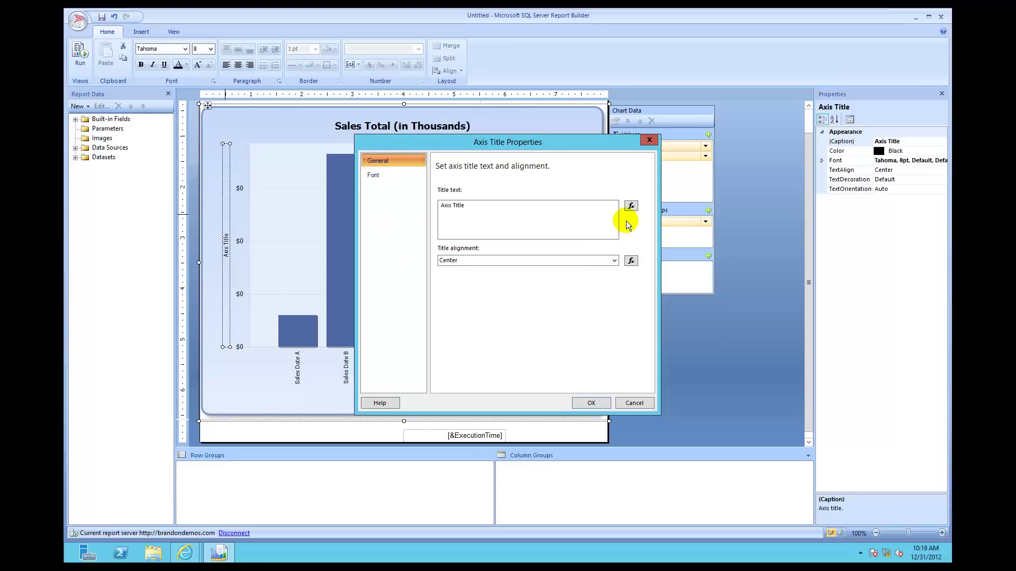
pyautogui.click(646, 406)
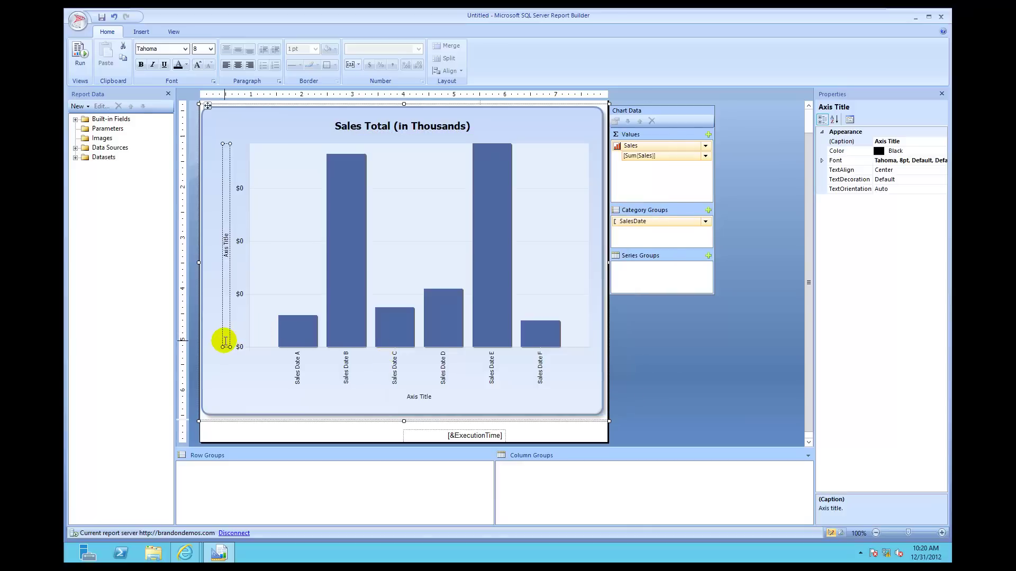
# - Delete the vertical and horizontal axis titles from the chart
pyautogui.press('Delete')
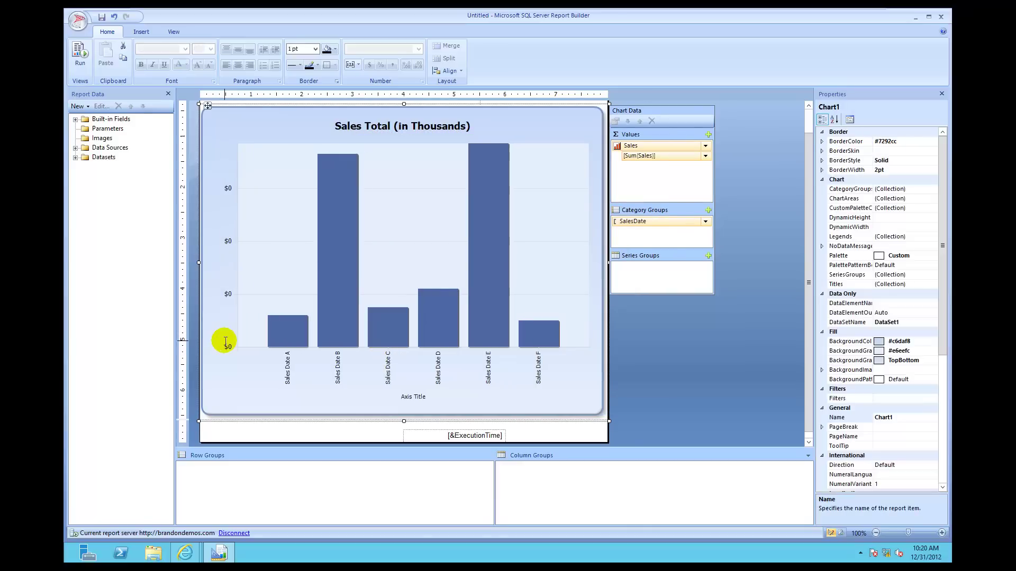
pyautogui.click(405, 401)
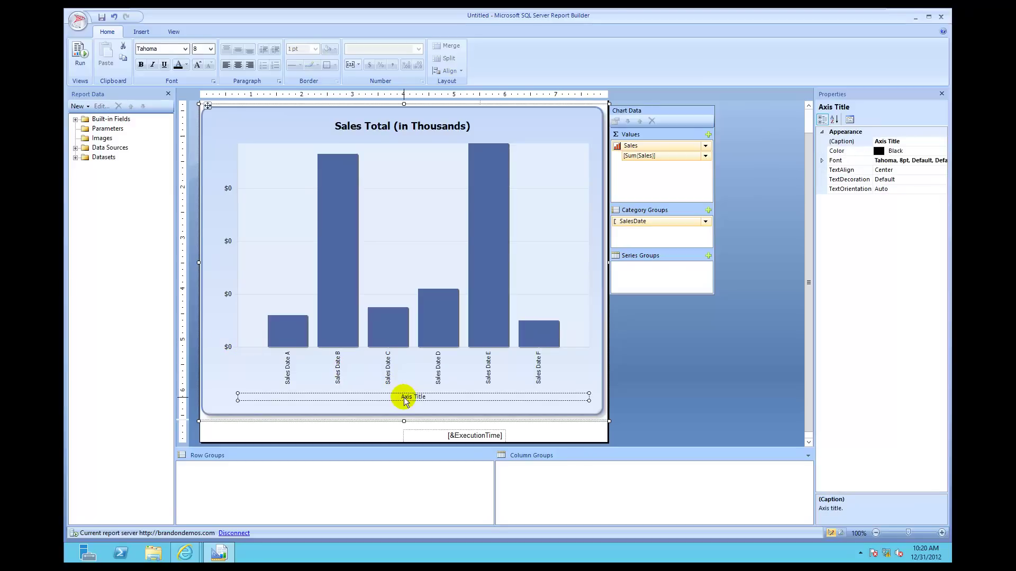
pyautogui.press('Delete')
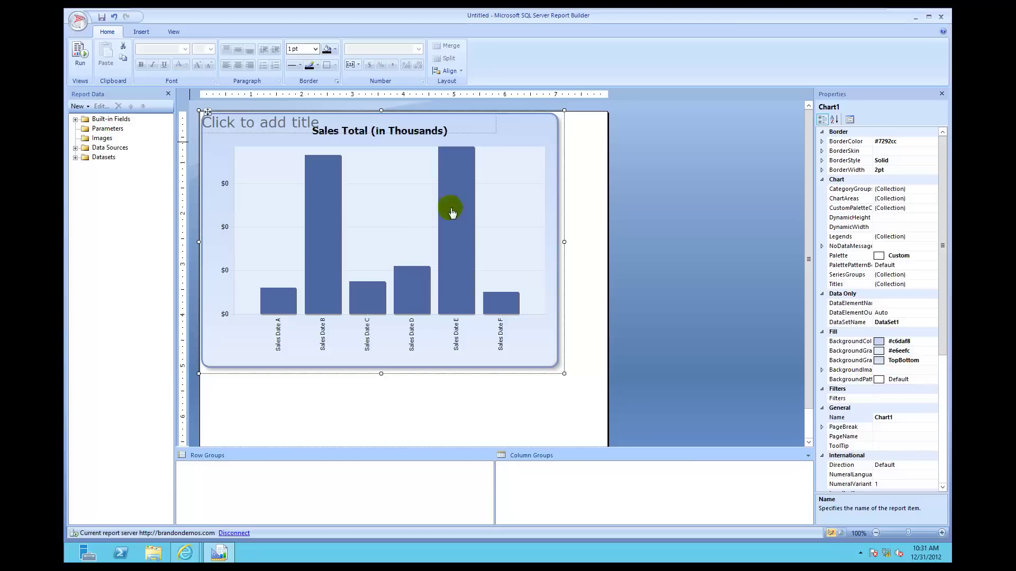
# - Add a calculated series to the chart's Sales values, using the Moving average formula with a period of 4
pyautogui.click(495, 209)
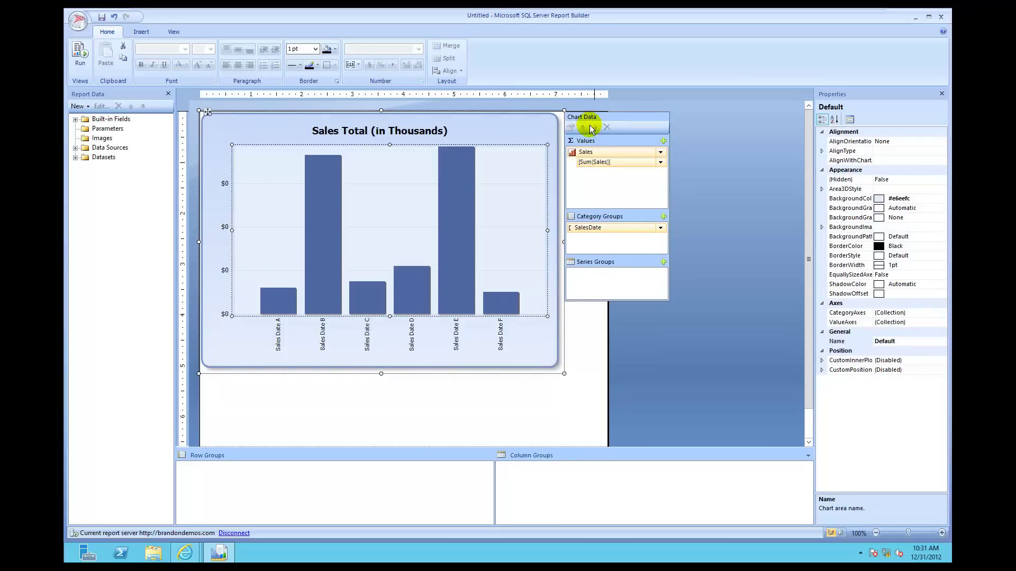
pyautogui.click(601, 164)
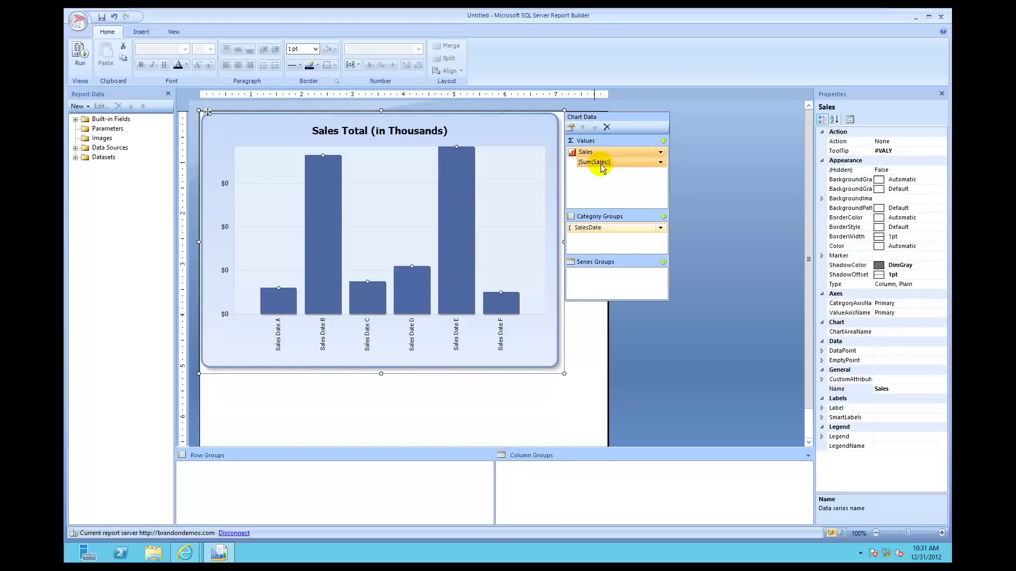
pyautogui.rightClick(601, 164)
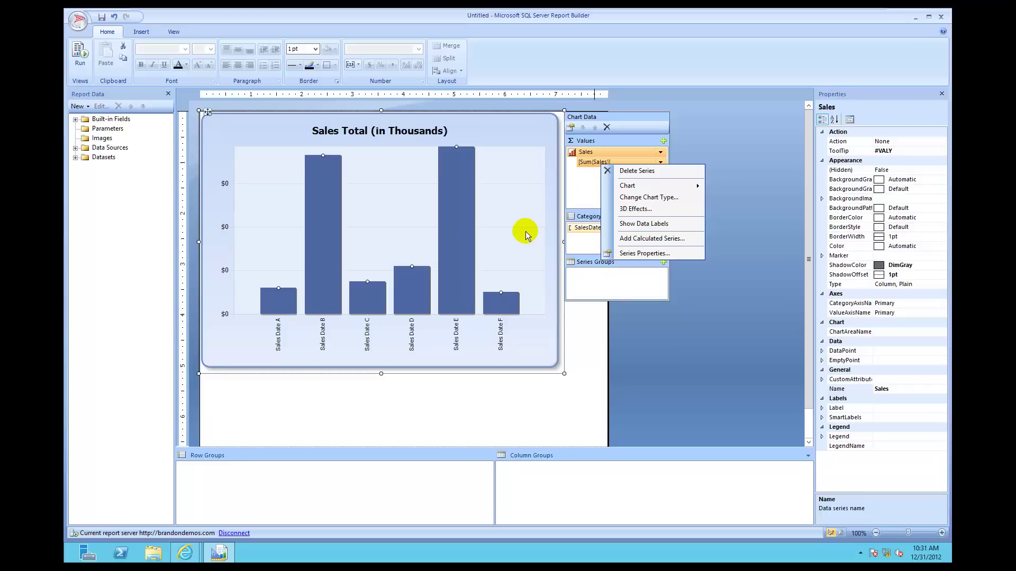
pyautogui.click(617, 245)
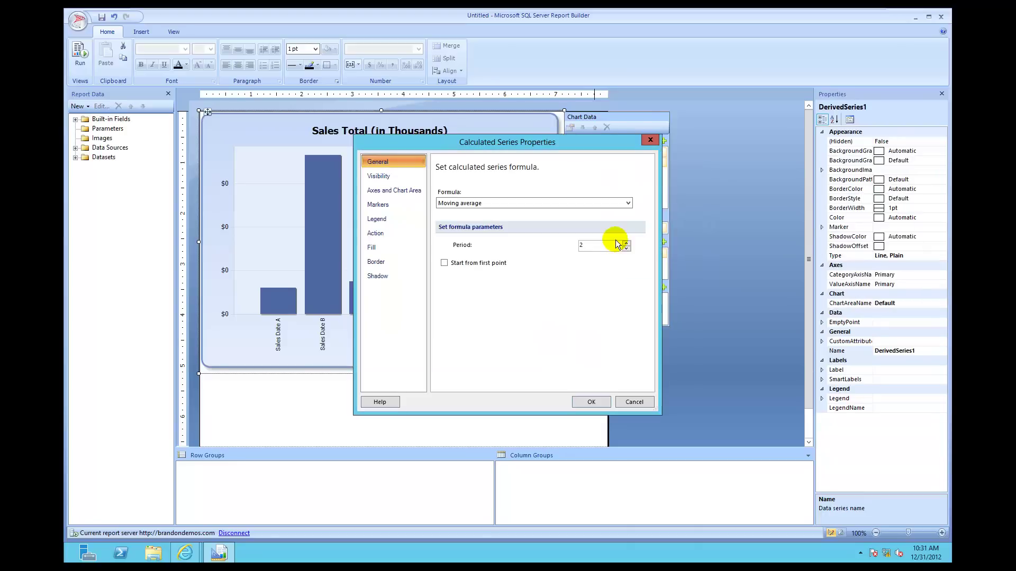
pyautogui.click(626, 203)
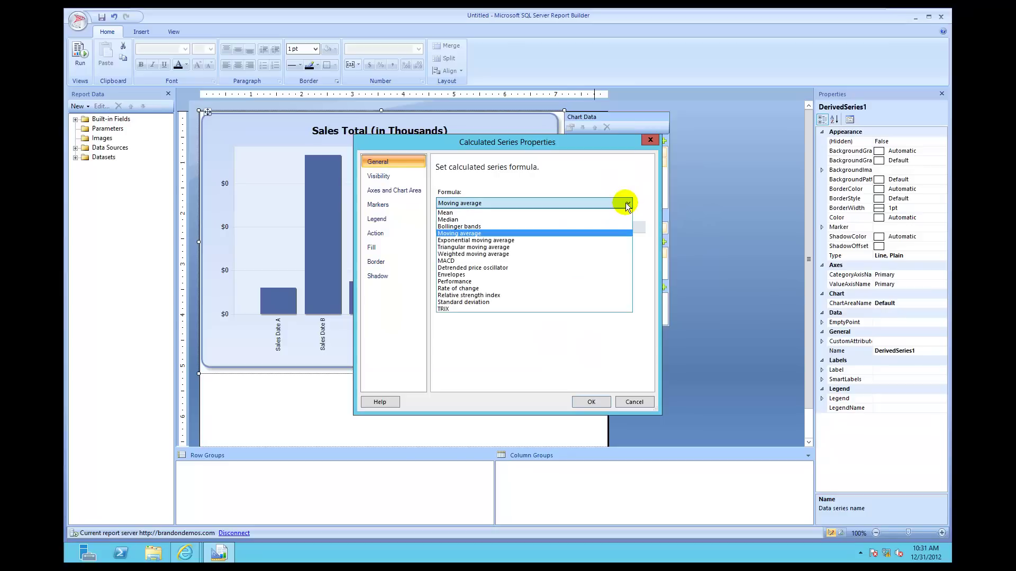
pyautogui.click(612, 236)
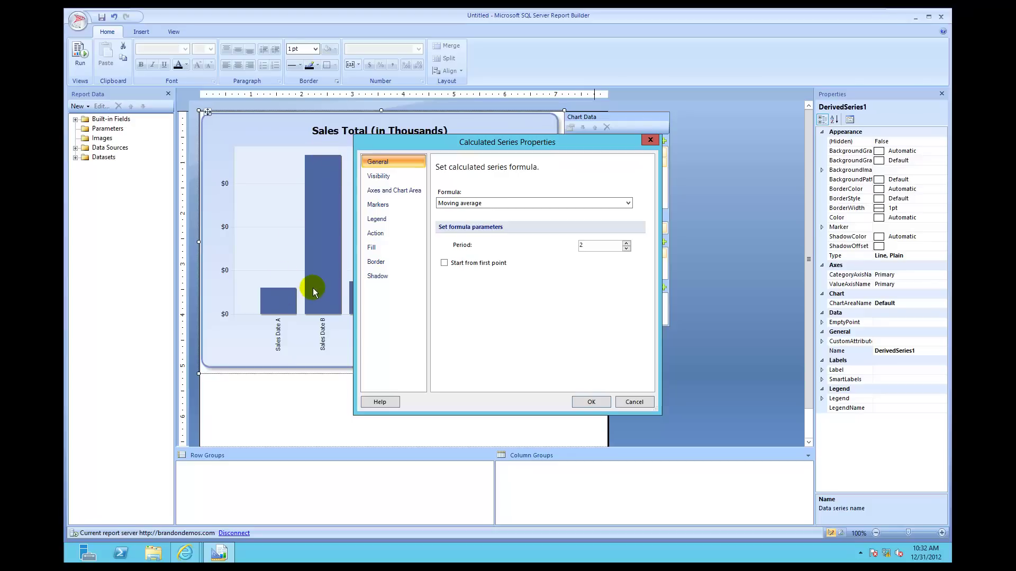
pyautogui.moveTo(440, 146); pyautogui.dragTo(605, 123)
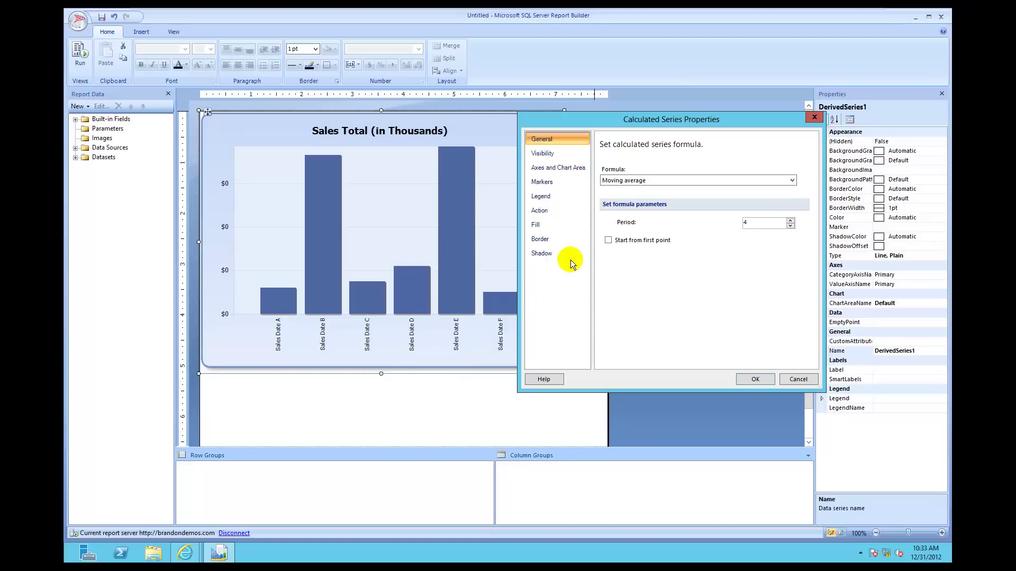
# - Set the border line width of the calculated moving average series to 5pt
pyautogui.click(545, 240)
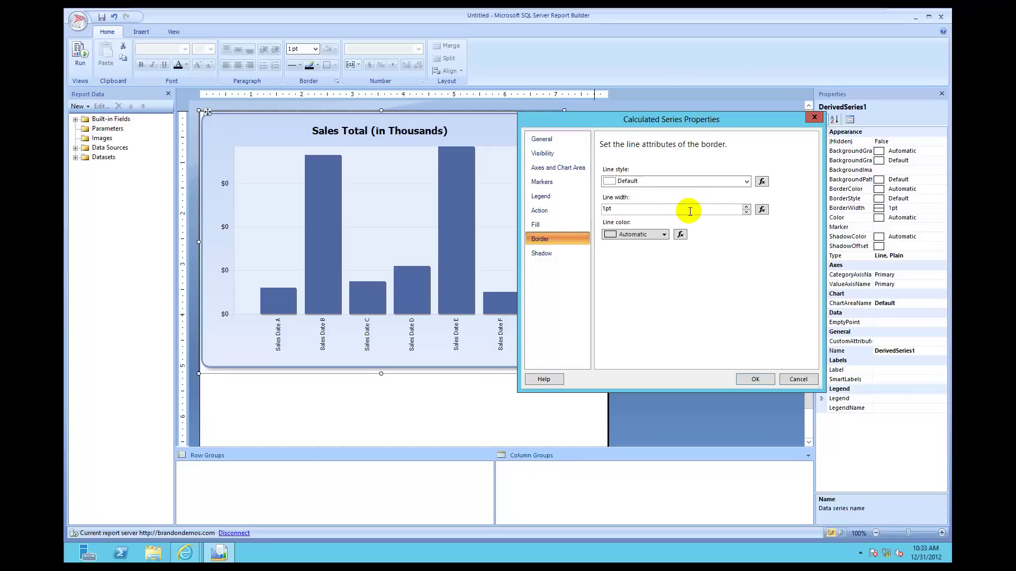
pyautogui.click(747, 207)
pyautogui.click(746, 206)
pyautogui.click(747, 206)
pyautogui.click(747, 206)
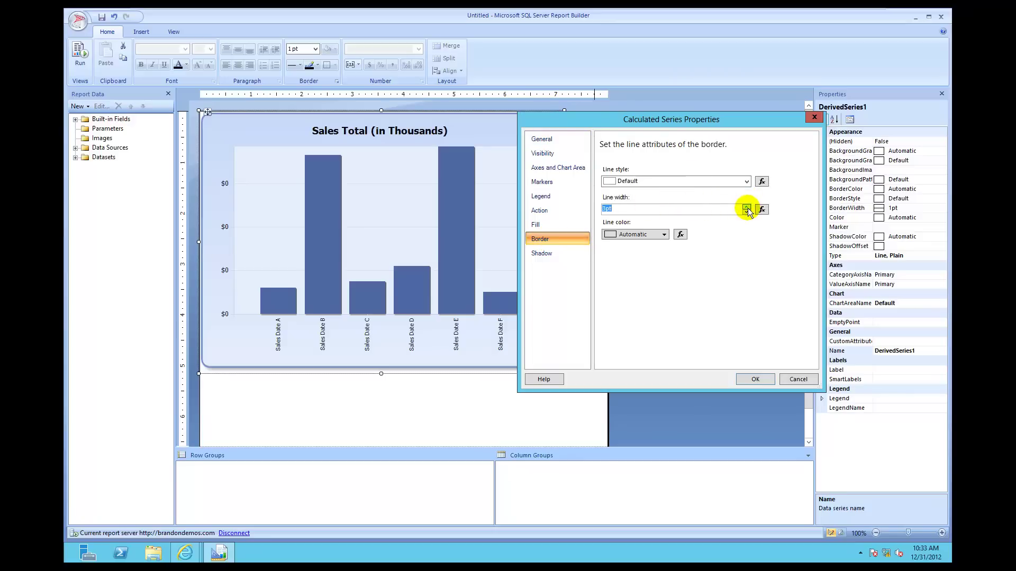